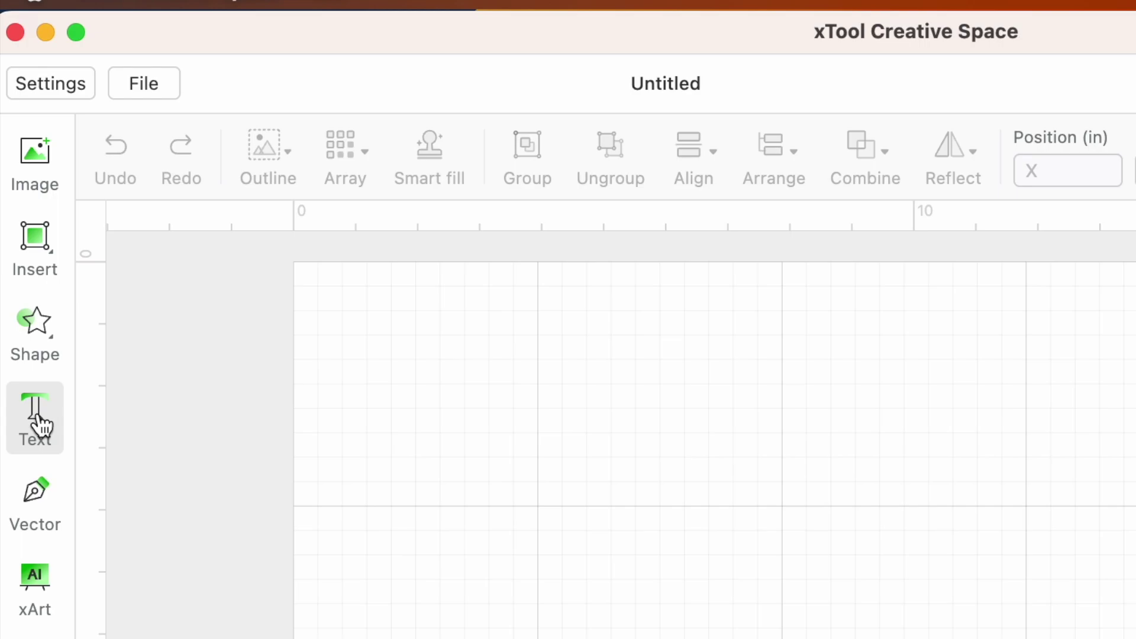
- Insert a text object and change its text to SCOOTER
left_click(37, 421)
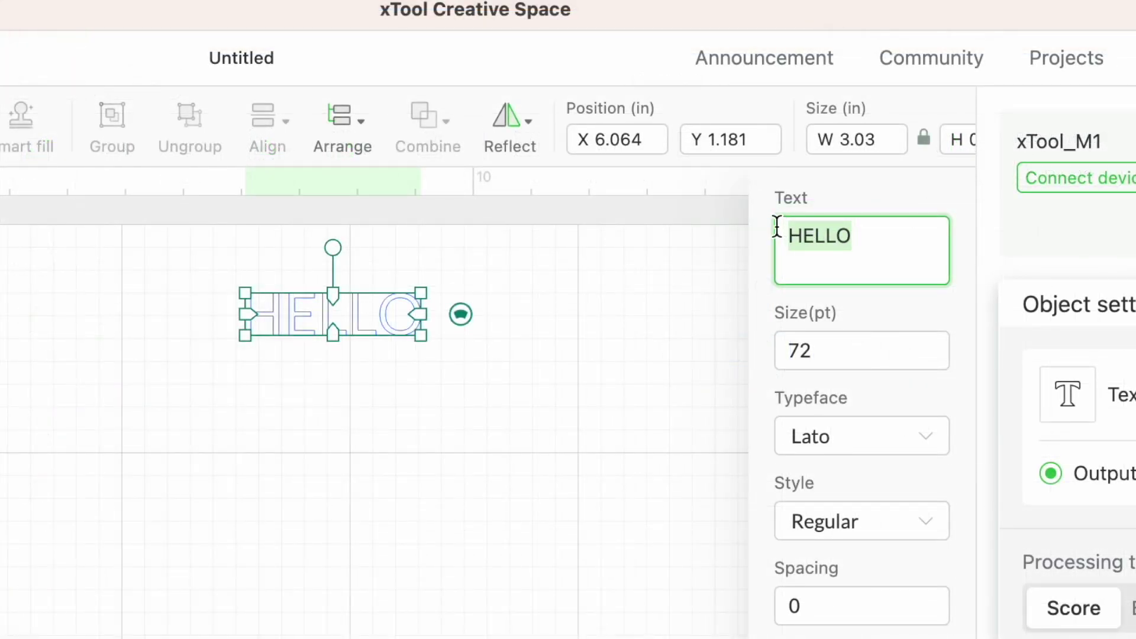
type("S")
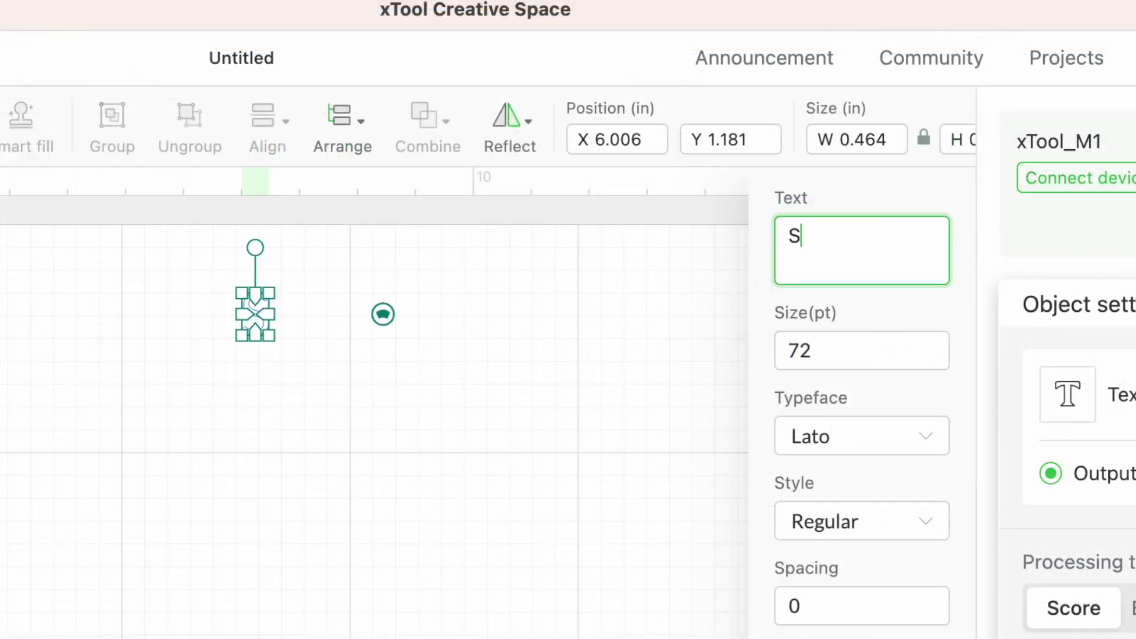
type("COOTER")
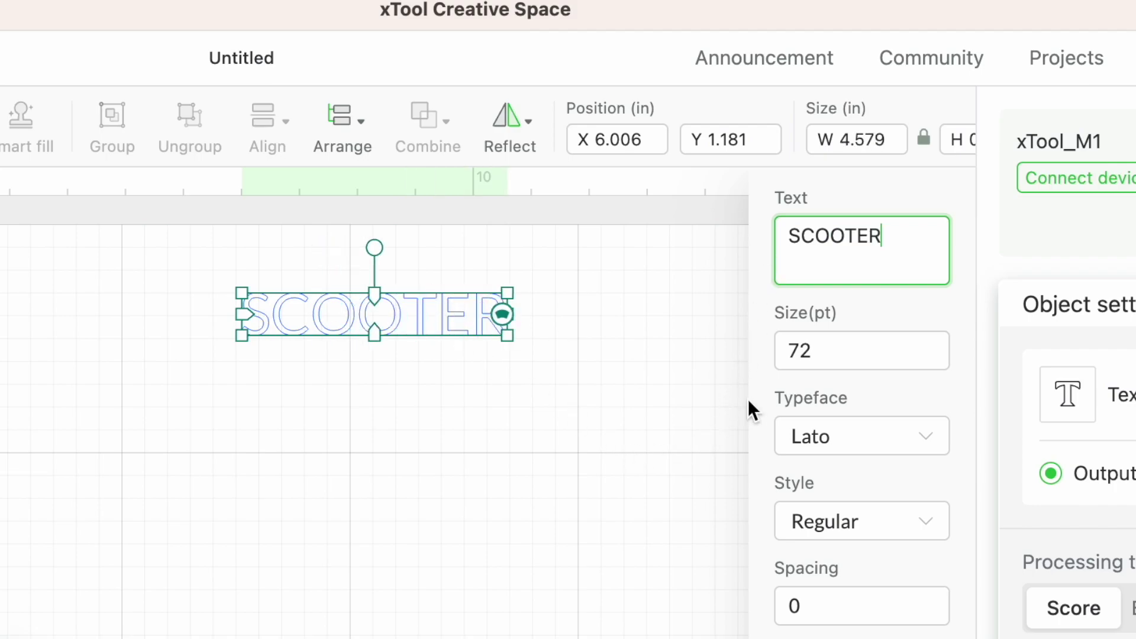
left_click(846, 452)
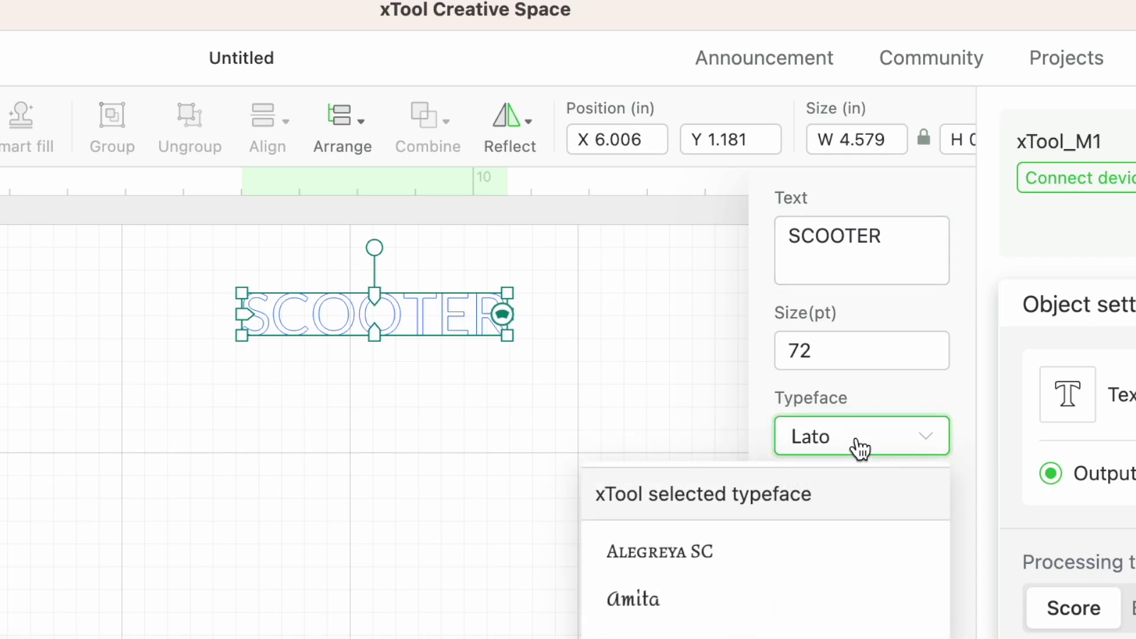
- Try Amita, Gorditas, Arial Black and other fonts on SCOOTER, then settle on Atma
left_click(647, 610)
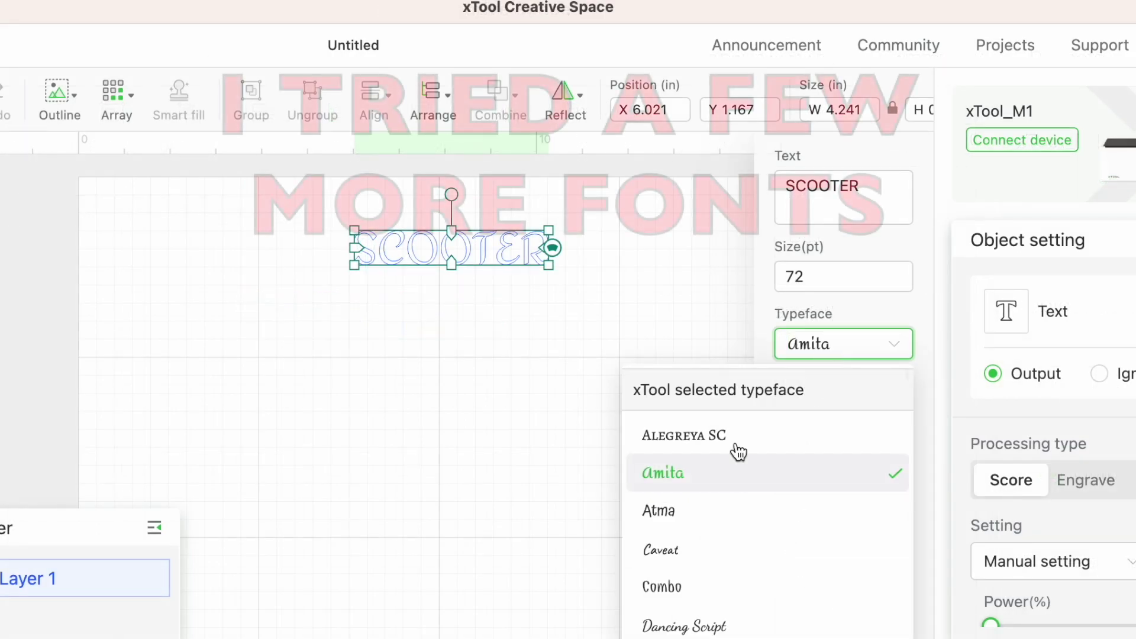
left_click(665, 511)
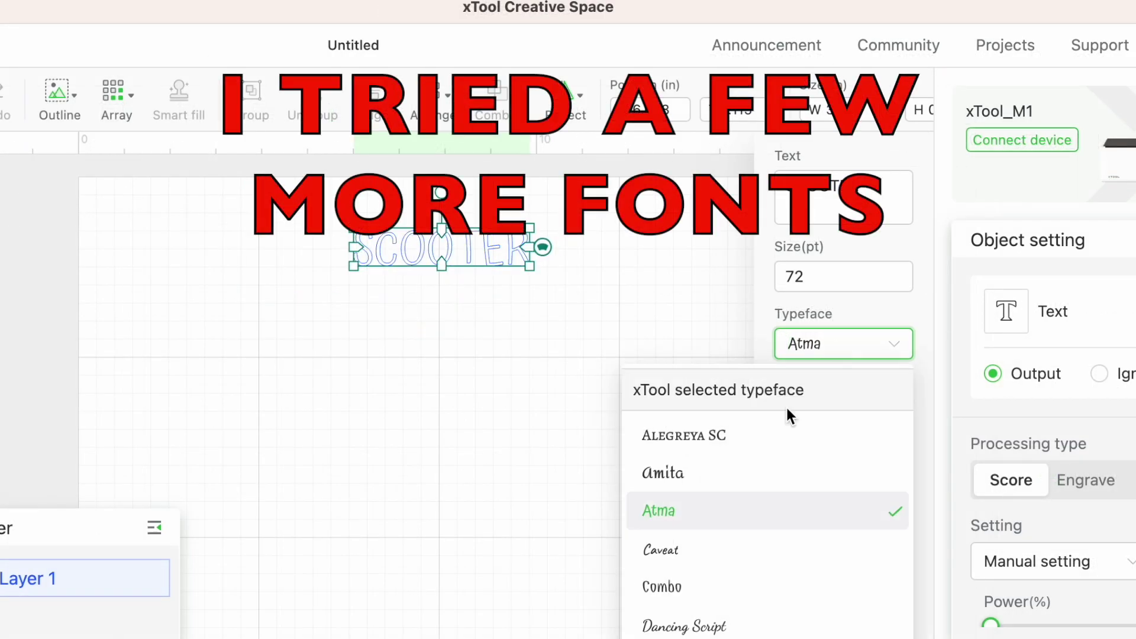
left_click(748, 588)
scroll(749, 591, "down", 2)
left_click(749, 592)
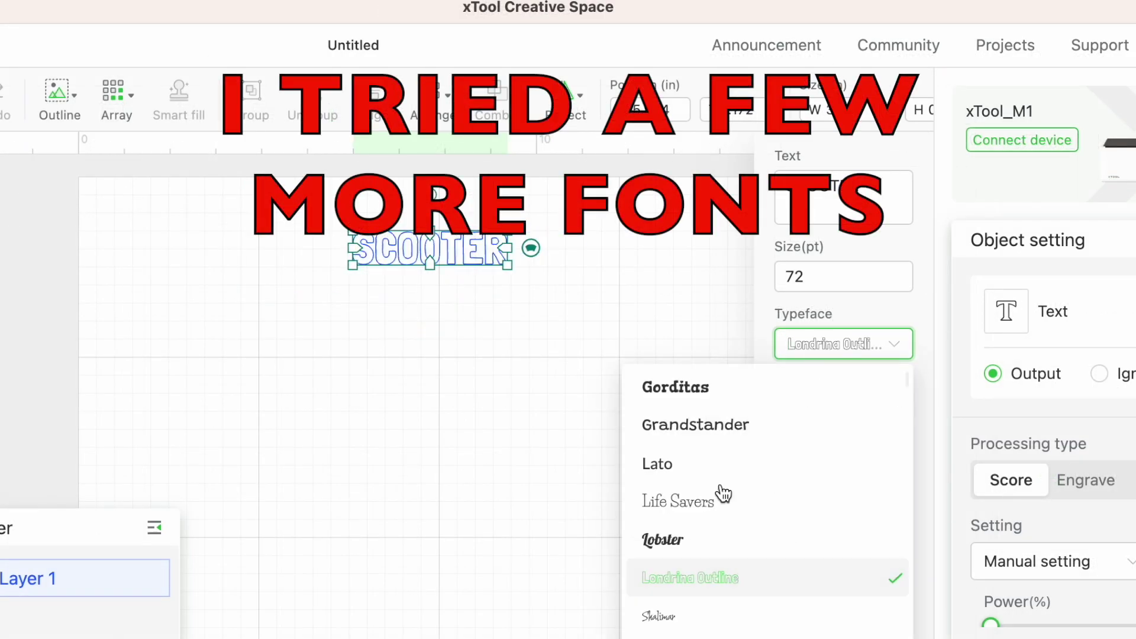
scroll(705, 562, "up", 10)
scroll(694, 578, "down", 2)
left_click(740, 527)
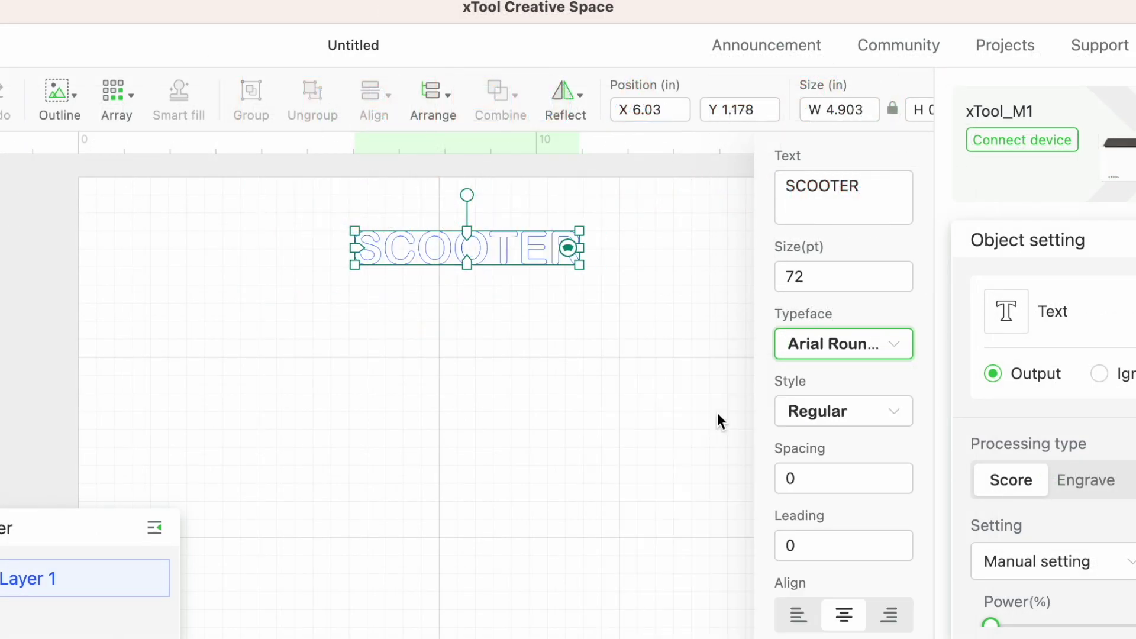
left_click(844, 343)
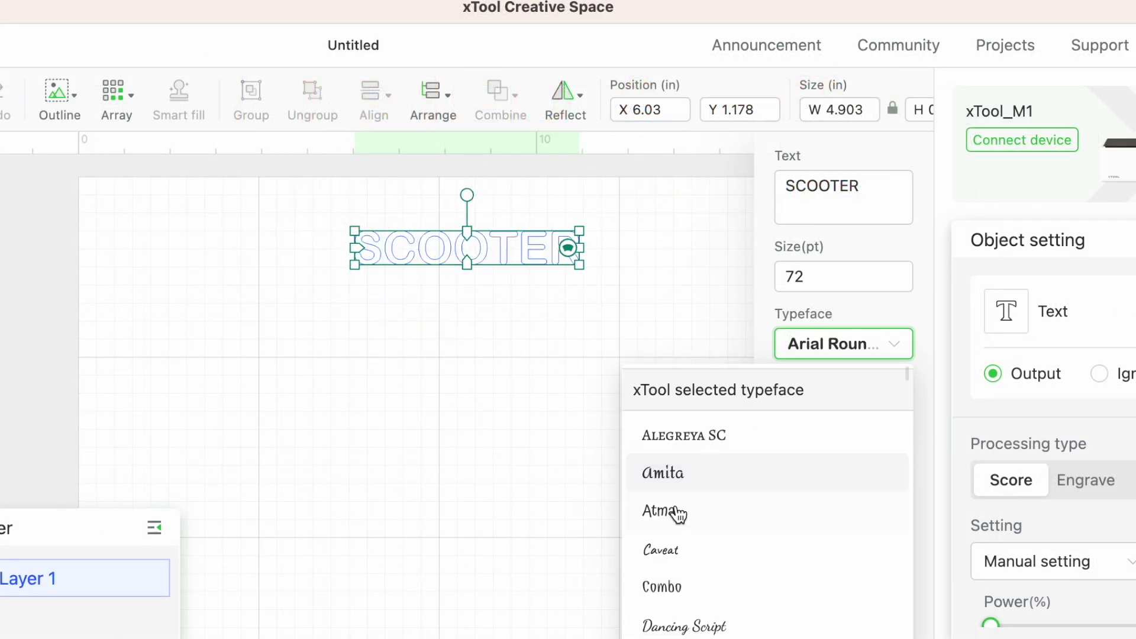
left_click(677, 513)
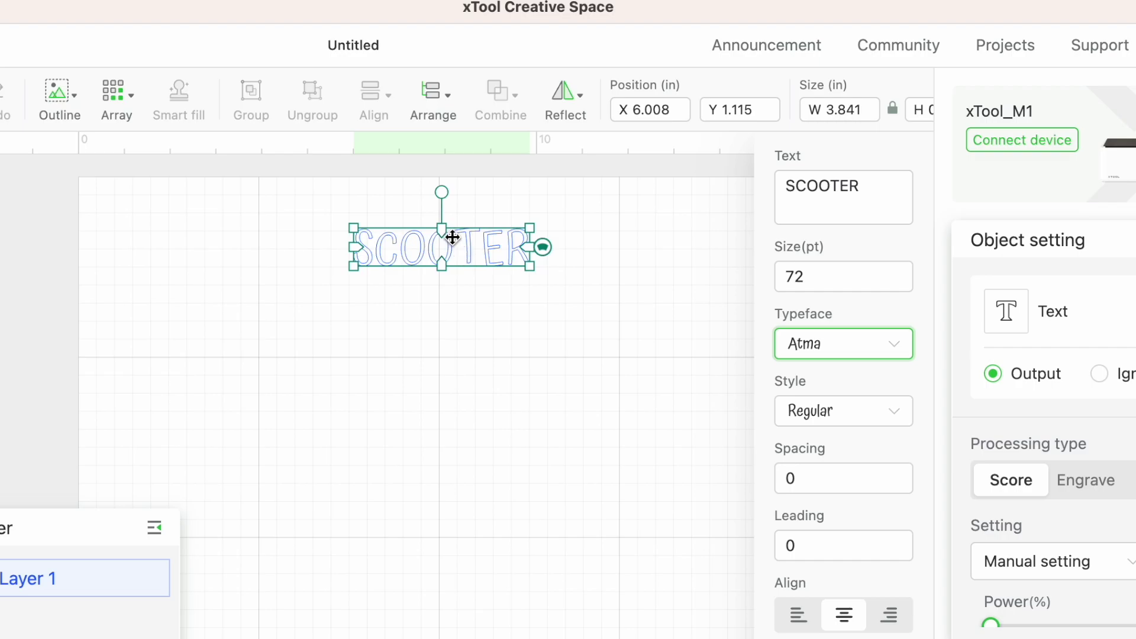
- Change the SCOOTER text's width from 3.841 to 1.25 in
left_click(866, 111)
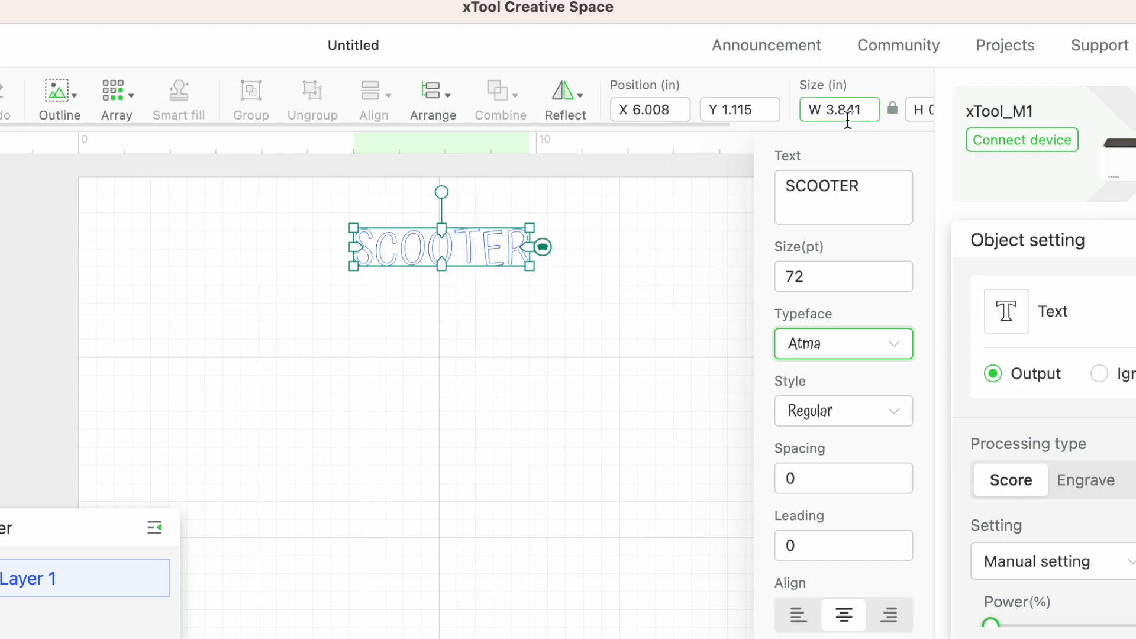
key("BackSpace")
key("BackSpace")
key("BackSpace")
key("BackSpace")
key("BackSpace")
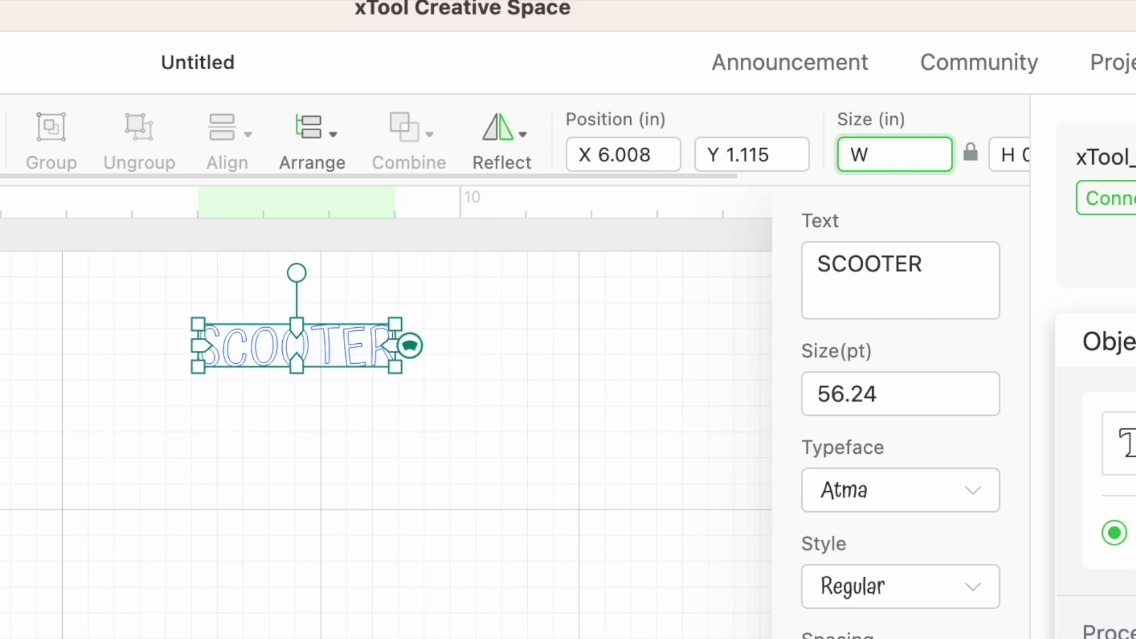
type("1.25")
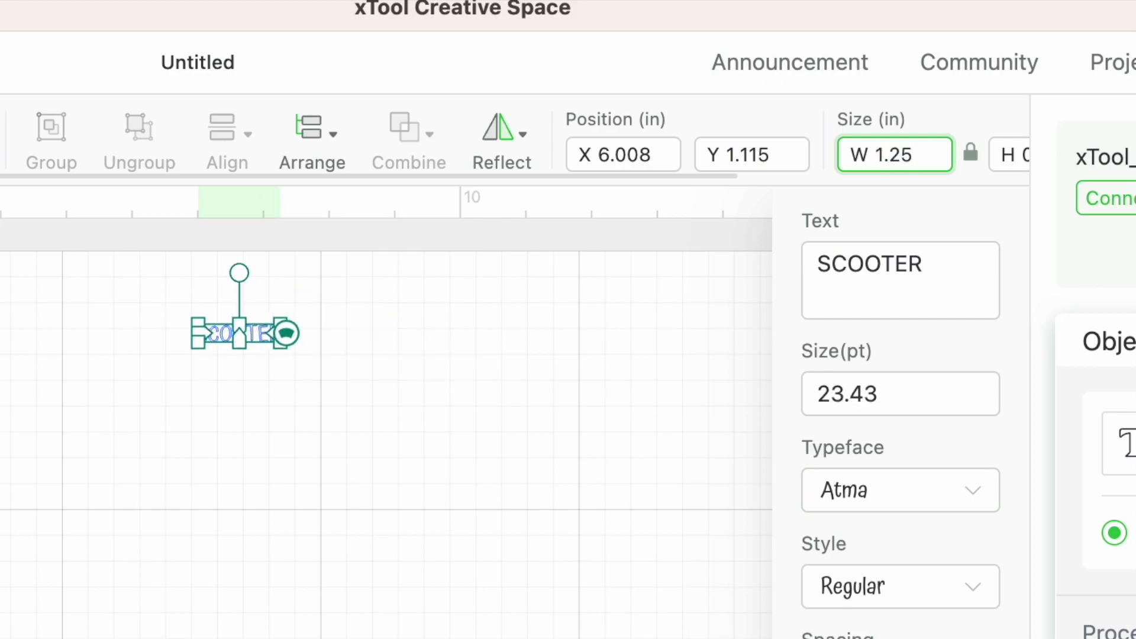
key("Return")
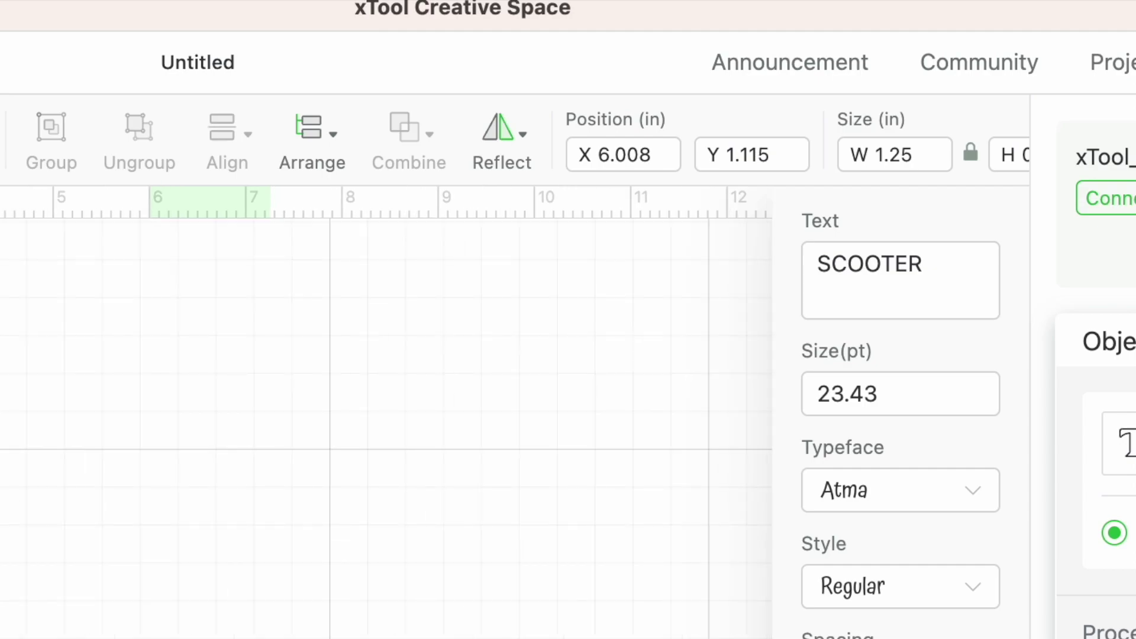
- Try enlarging SCOOTER from its bottom handle, then undo the change
key("Escape")
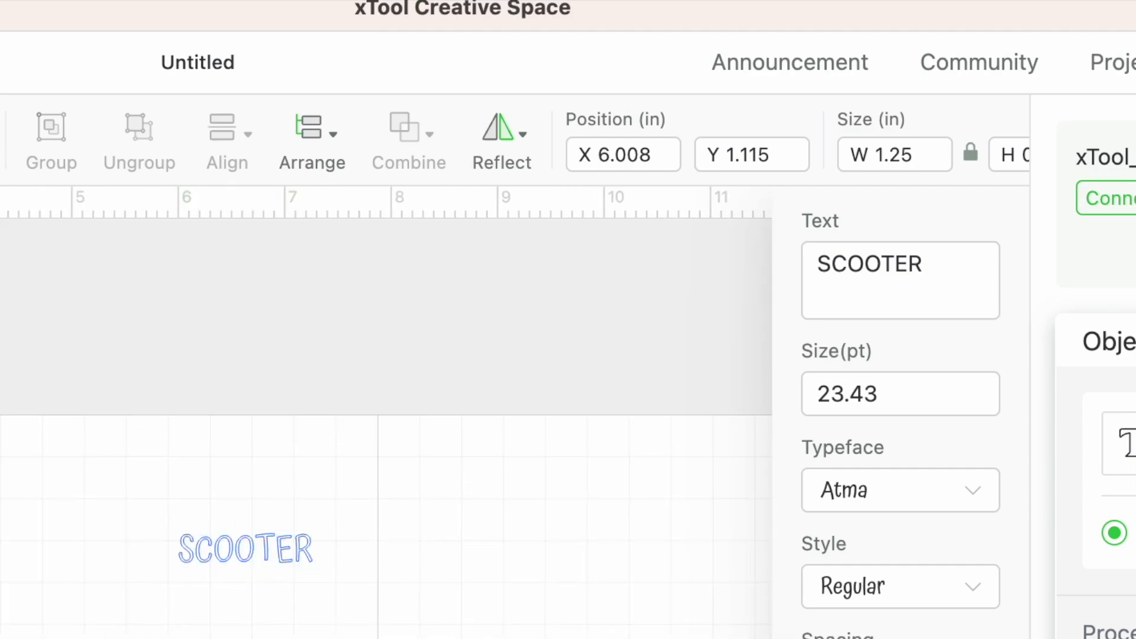
left_click(256, 567)
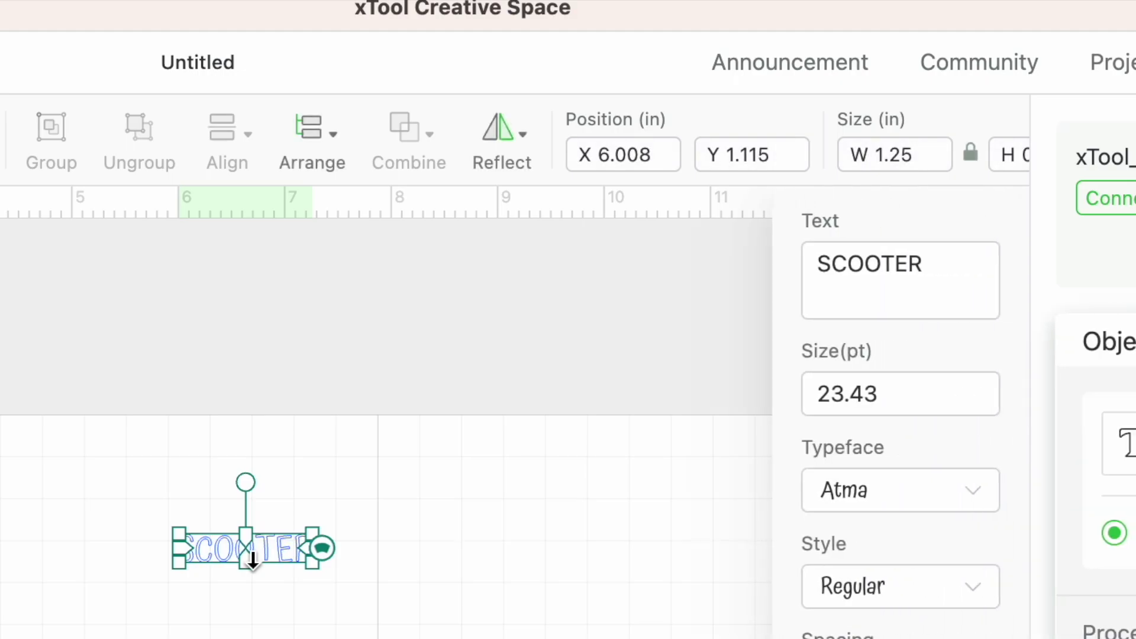
left_click_drag(250, 568, 252, 571)
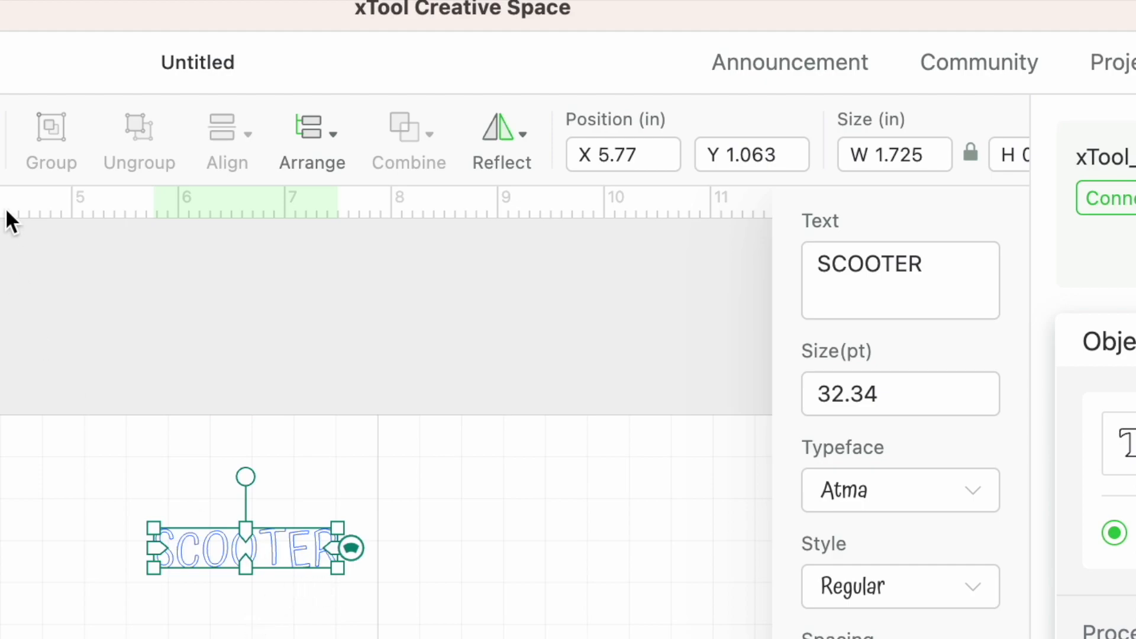
key("Escape")
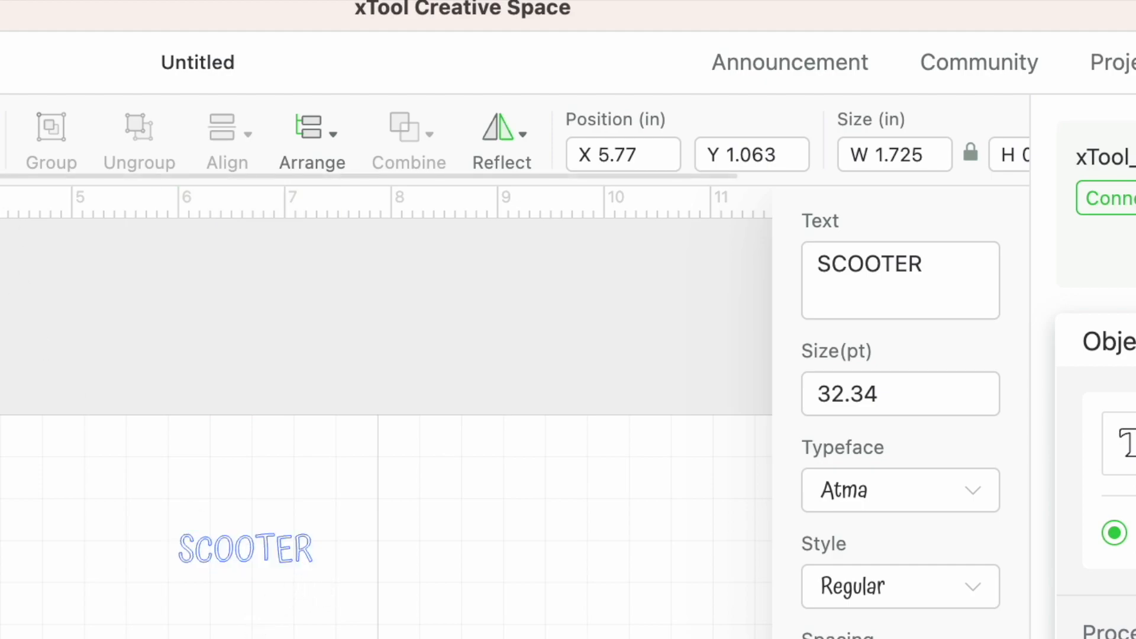
- Unlock the aspect ratio and set SCOOTER's height to 0.4 in, keeping 1.25 in width
left_click(260, 559)
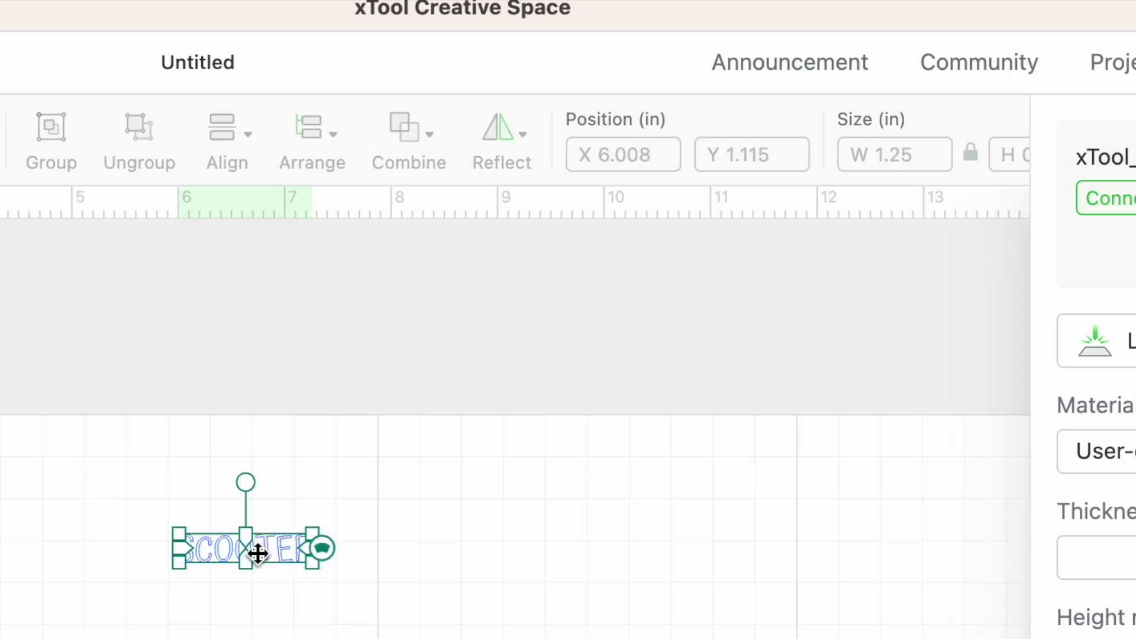
left_click(970, 159)
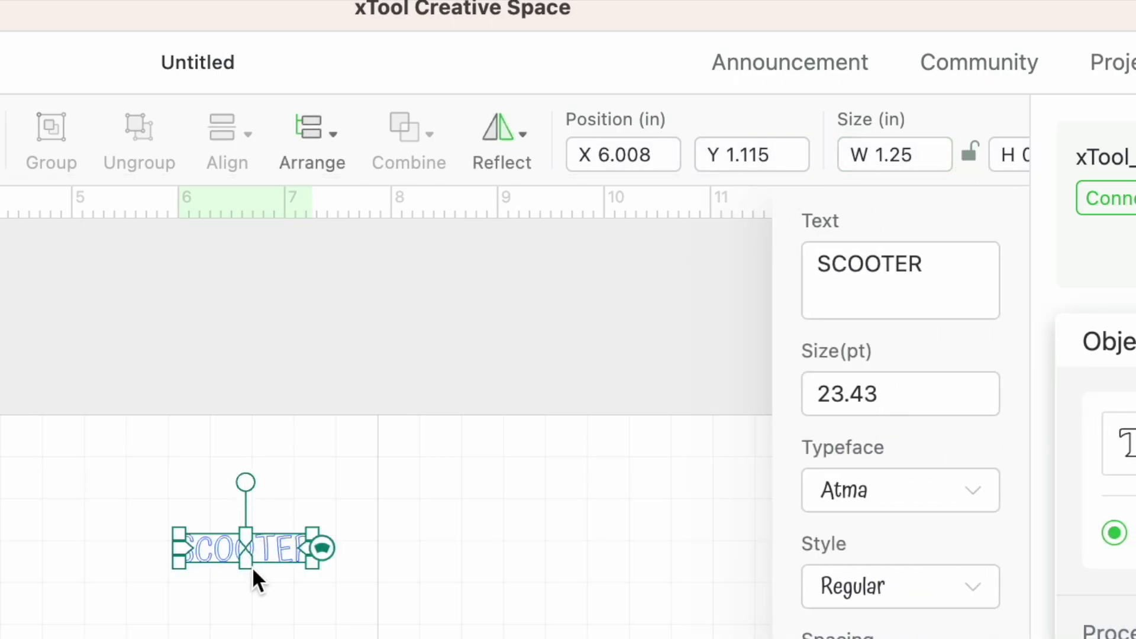
left_click_drag(251, 570, 252, 572)
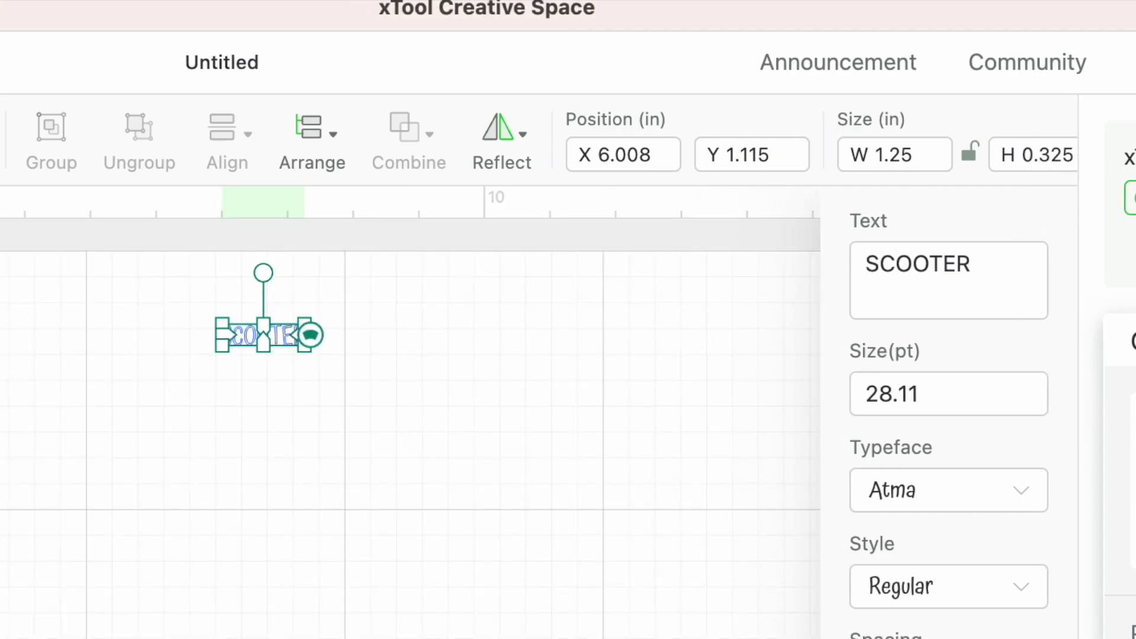
left_click(1065, 154)
left_click(1074, 155)
key("BackSpace")
key("BackSpace")
key("BackSpace")
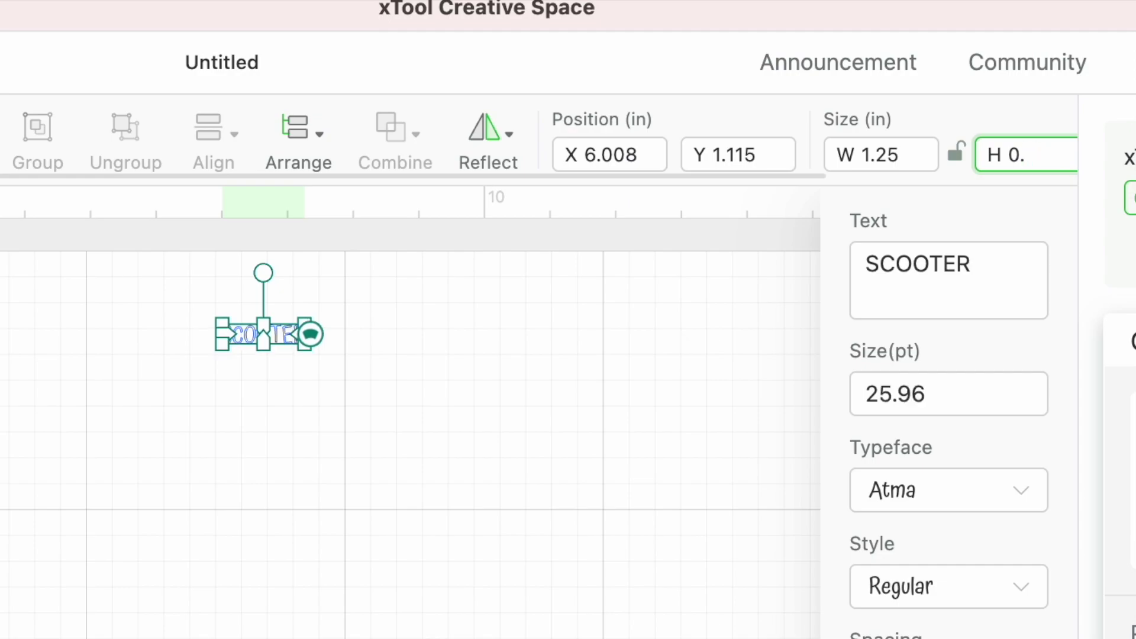
type("4")
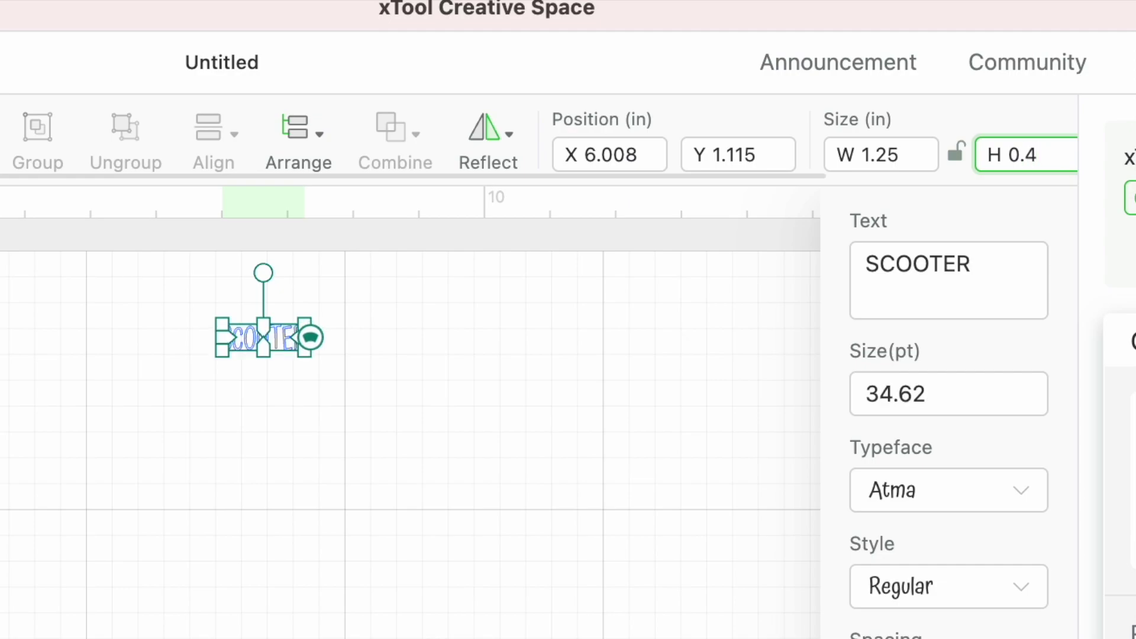
left_click(490, 472)
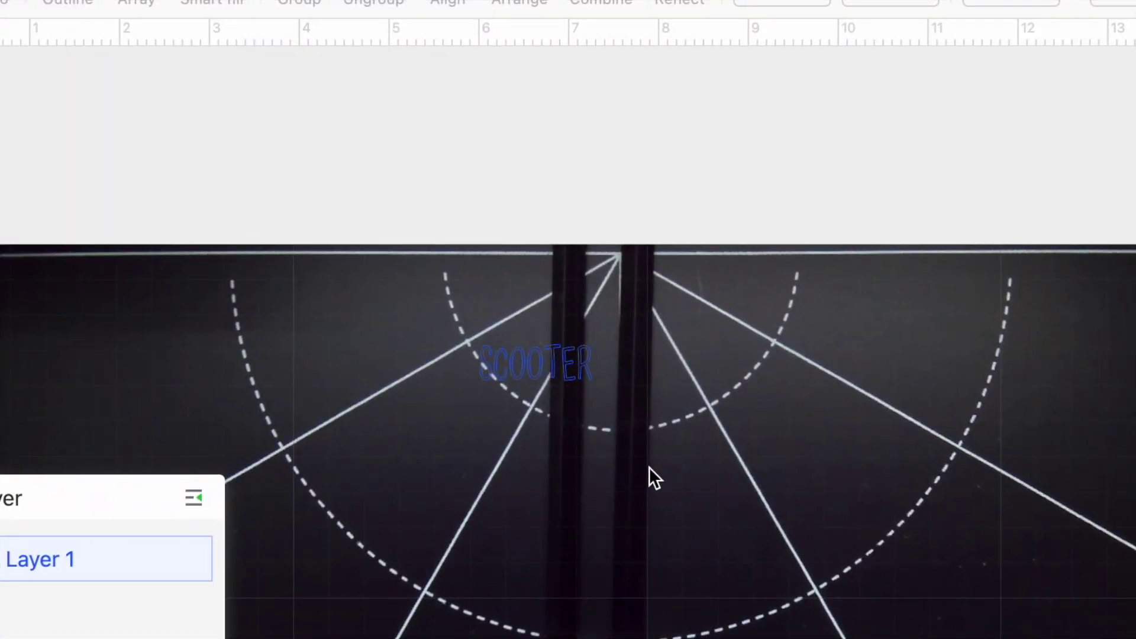
- Drag SCOOTER onto the bone-shaped tag in the camera image and nudge it to centre
scroll(649, 467, "down", 5)
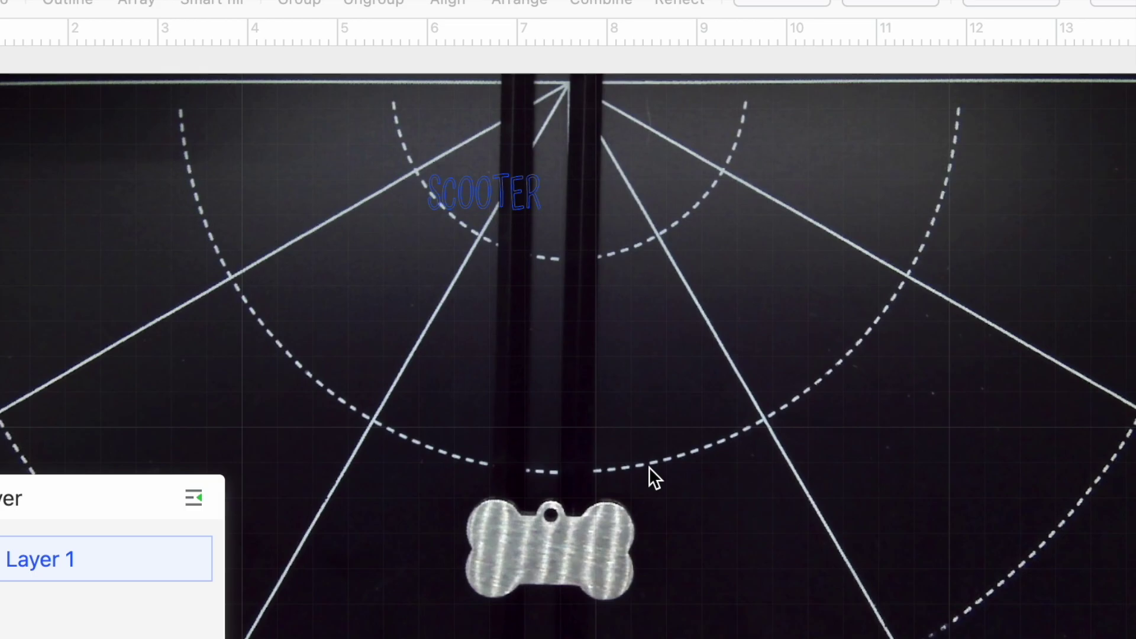
scroll(648, 467, "down", 5)
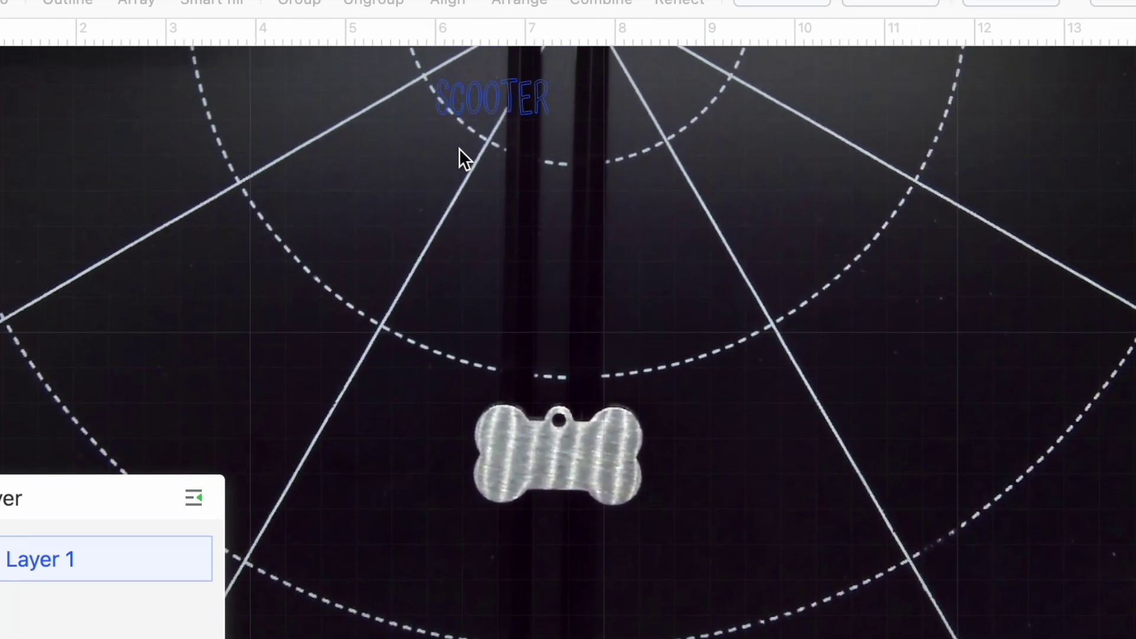
left_click_drag(474, 109, 540, 466)
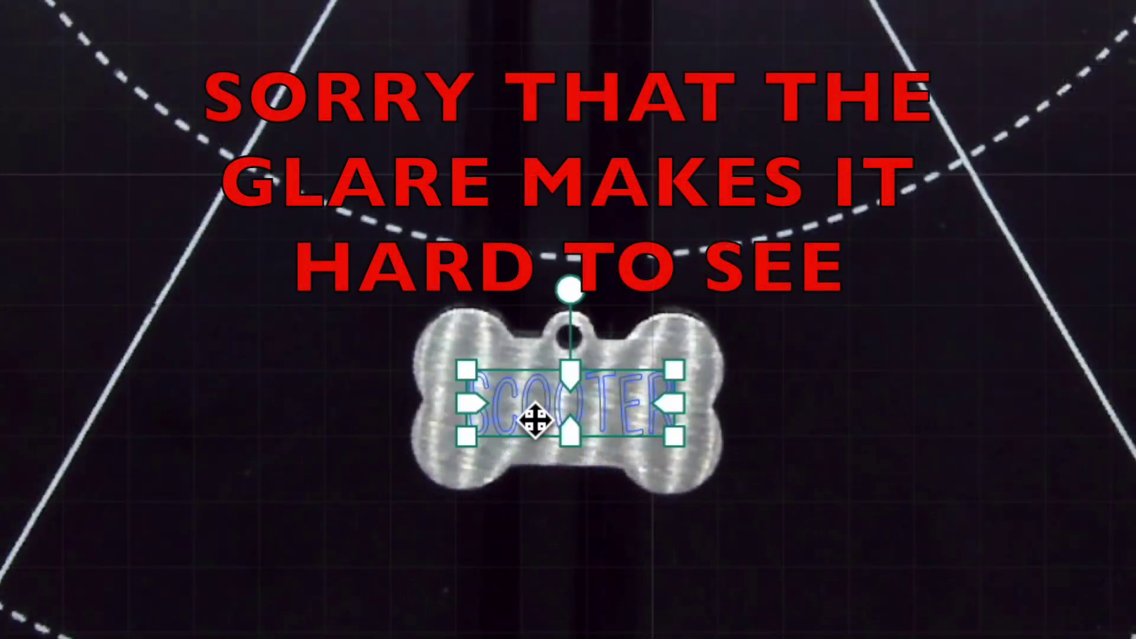
left_click(998, 467)
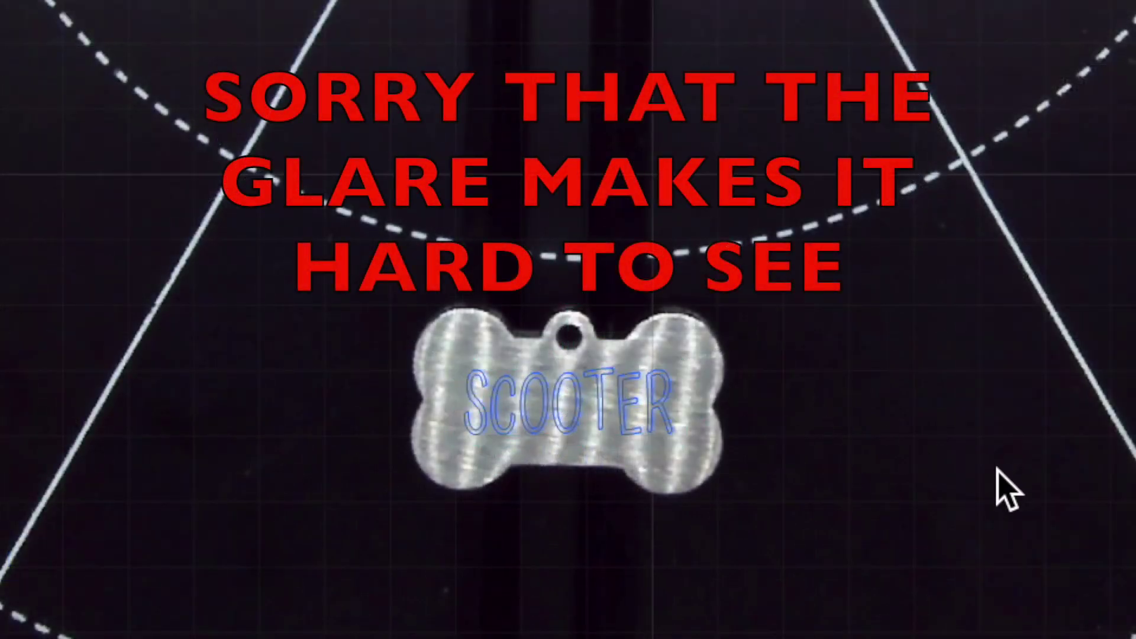
left_click(631, 438)
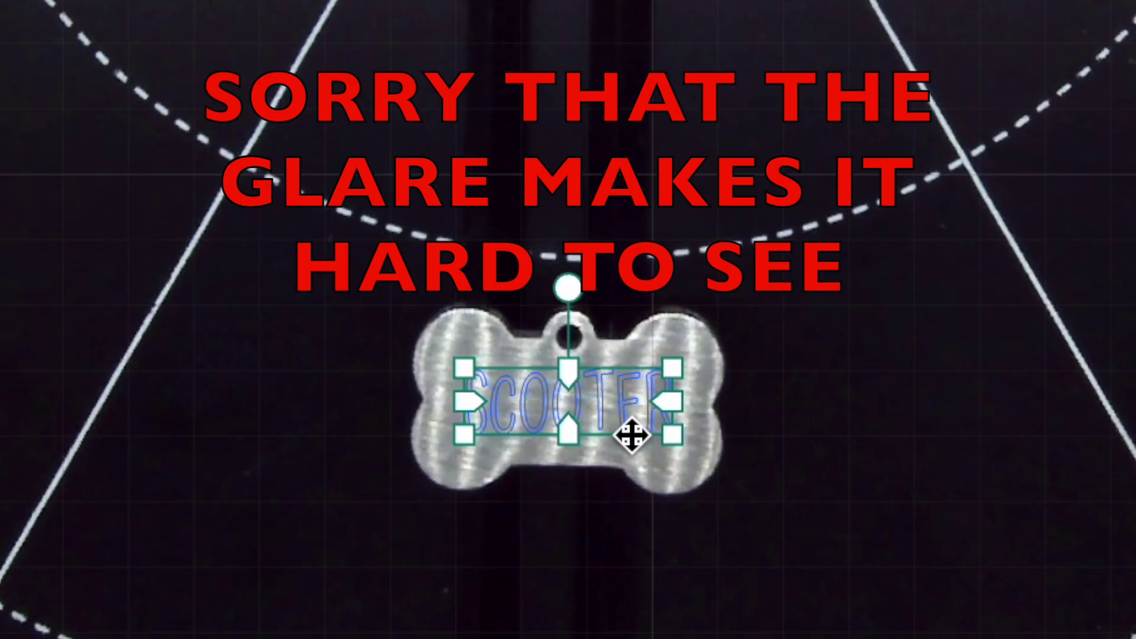
left_click_drag(631, 437, 627, 440)
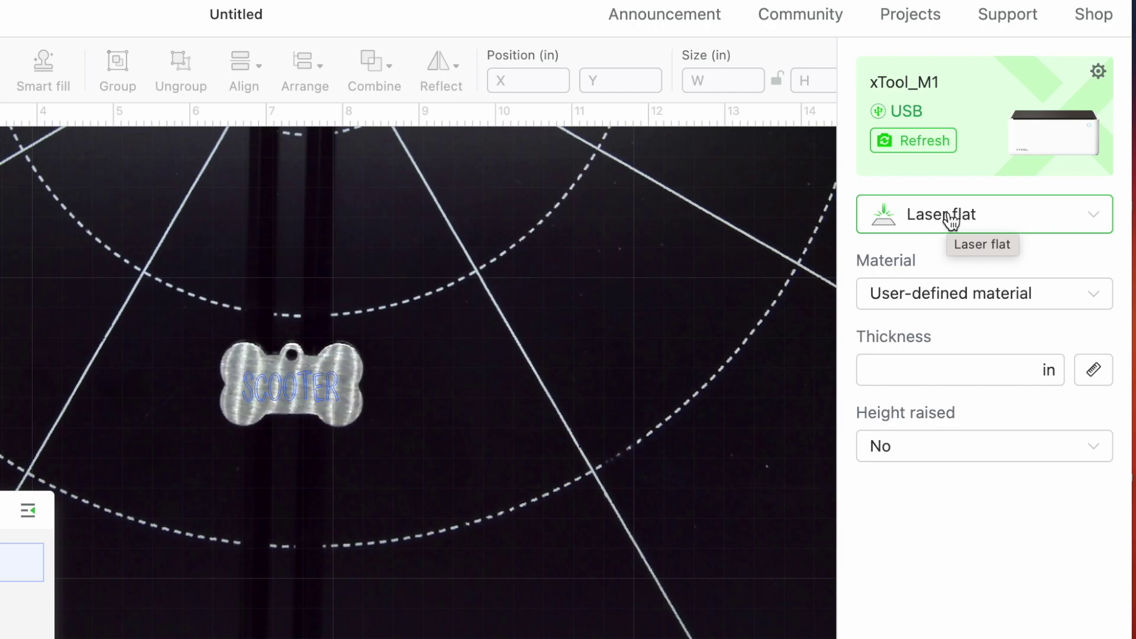
- Keep Laser flat mode and choose Silver Stainless Steel Tag as the material (0.067 in)
left_click(951, 221)
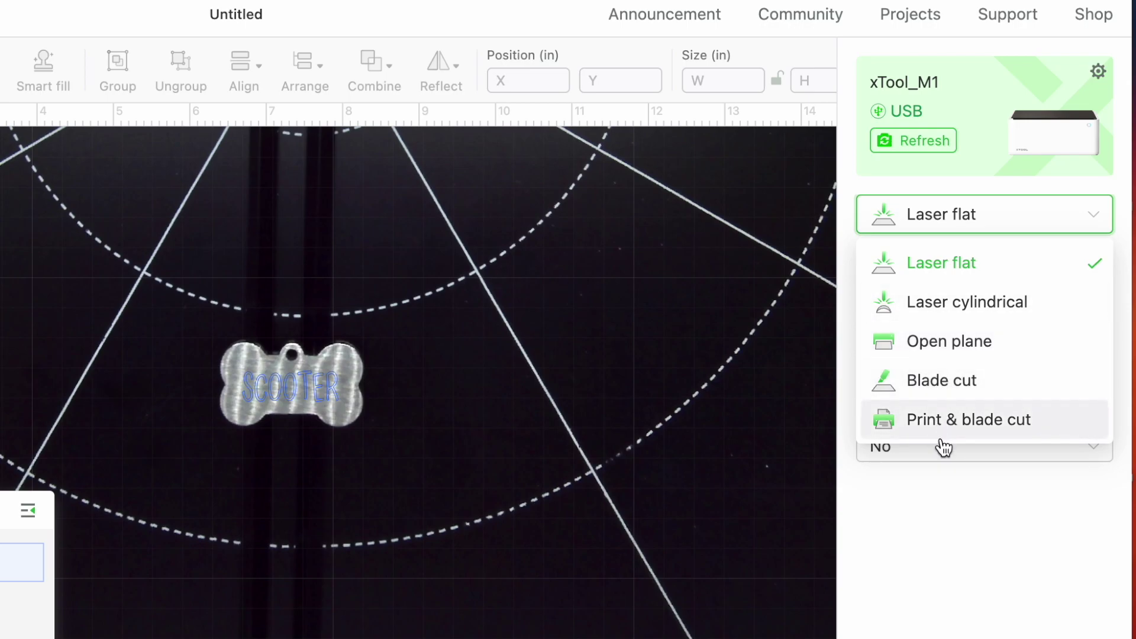
left_click(966, 224)
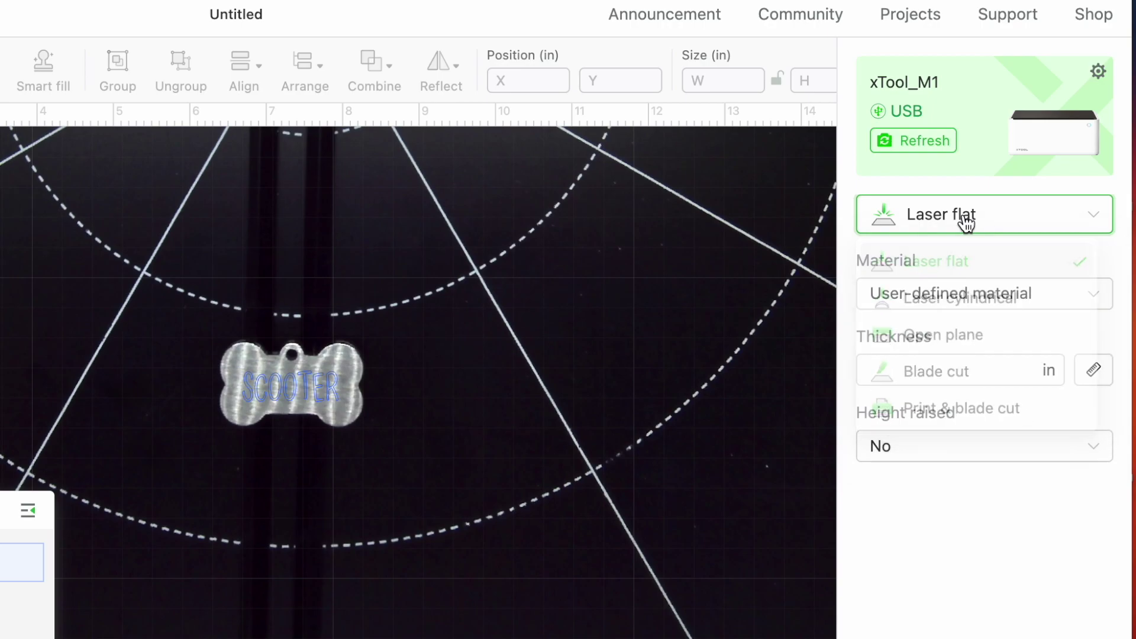
left_click(965, 302)
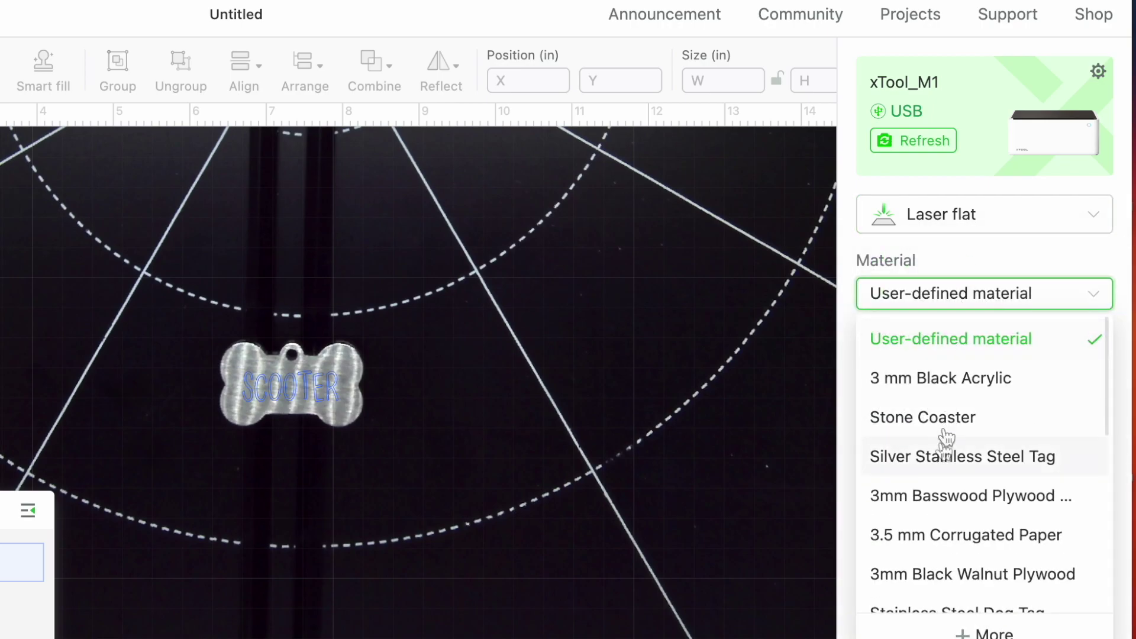
left_click(957, 469)
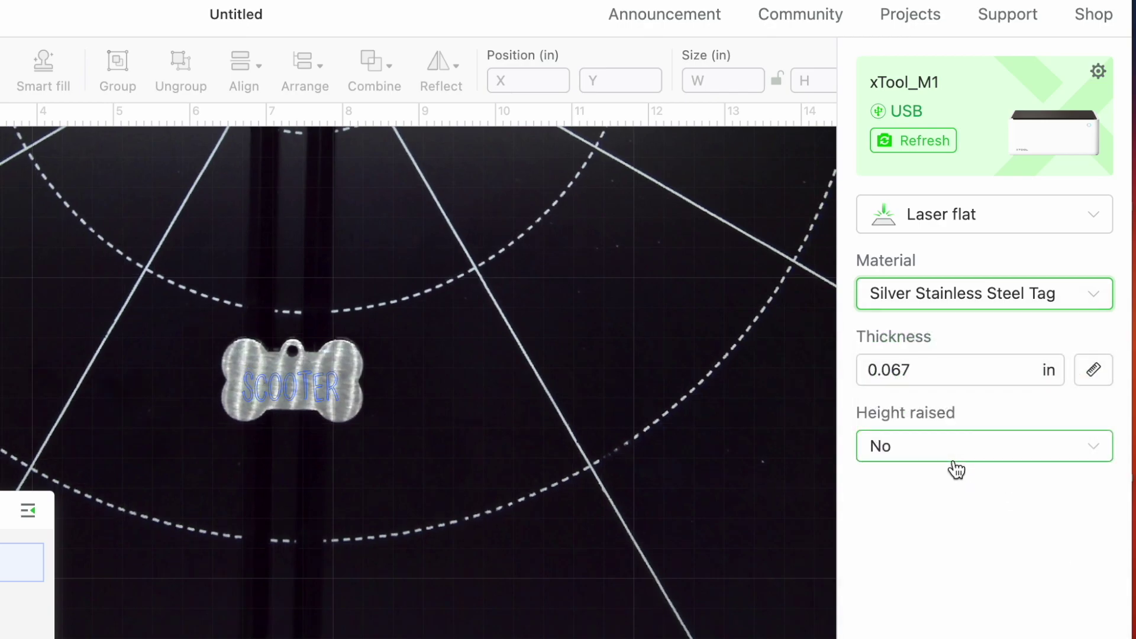
- Nudge SCOOTER slightly up on the tag and make it an Engrave job
left_click(322, 393)
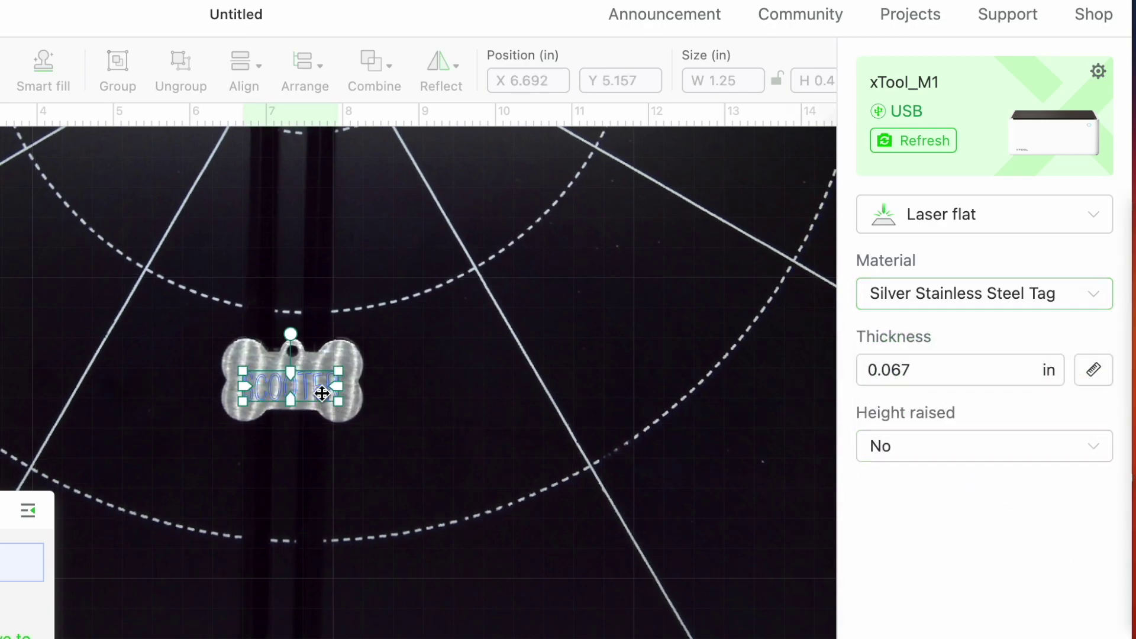
left_click_drag(322, 393, 322, 388)
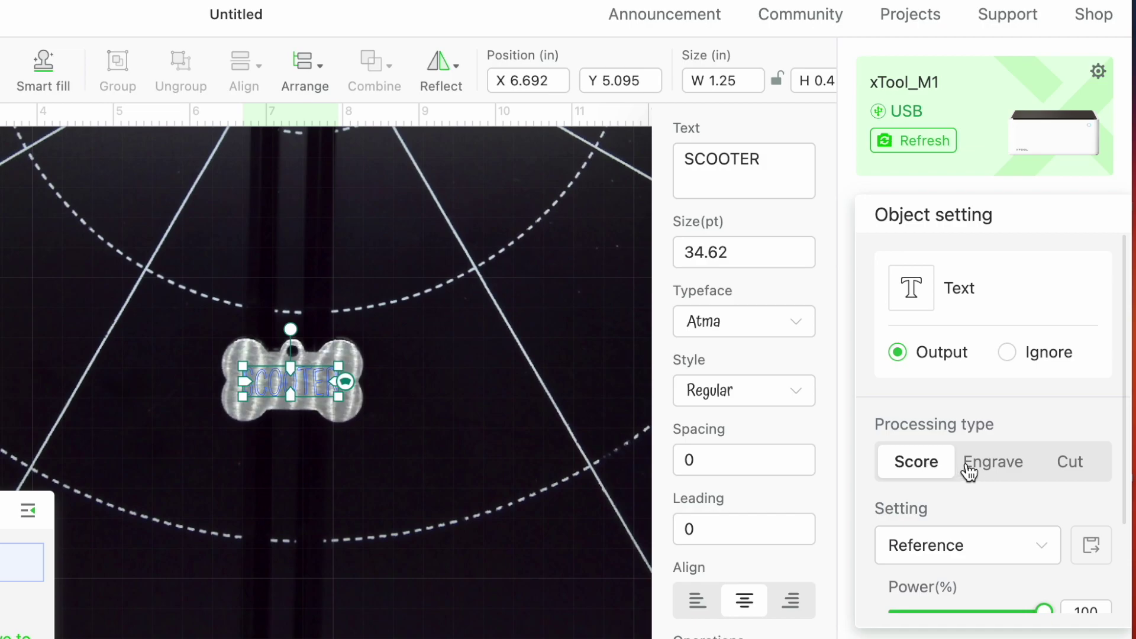
left_click(987, 471)
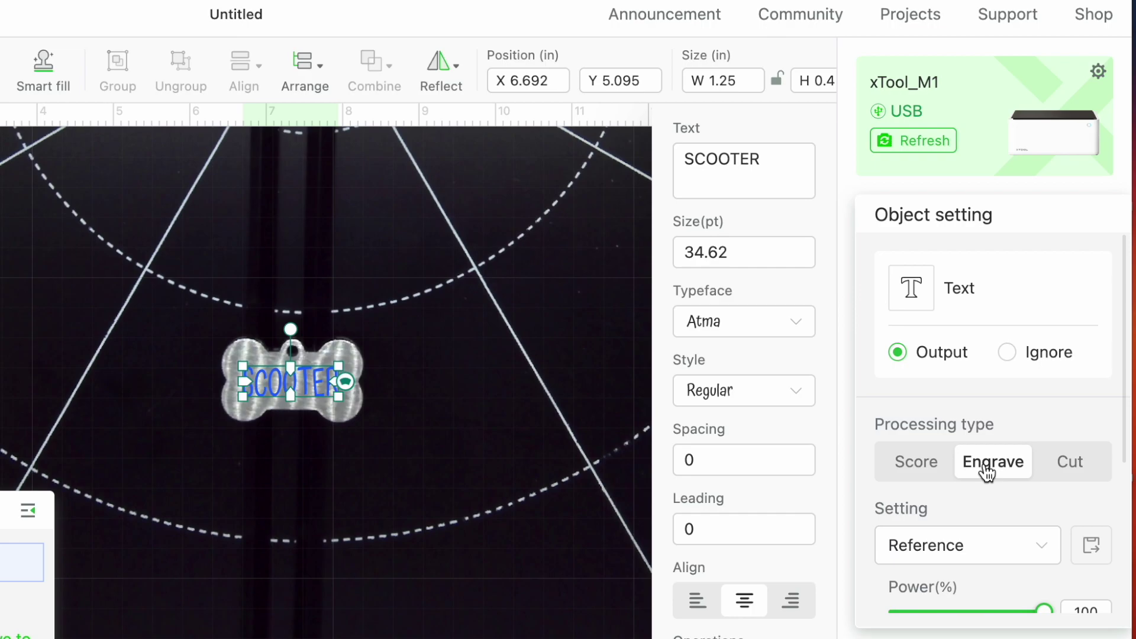
- Keep the Reference engrave preset: 100% power, 30 mm/s speed, 1 pass
scroll(987, 472, "down", 5)
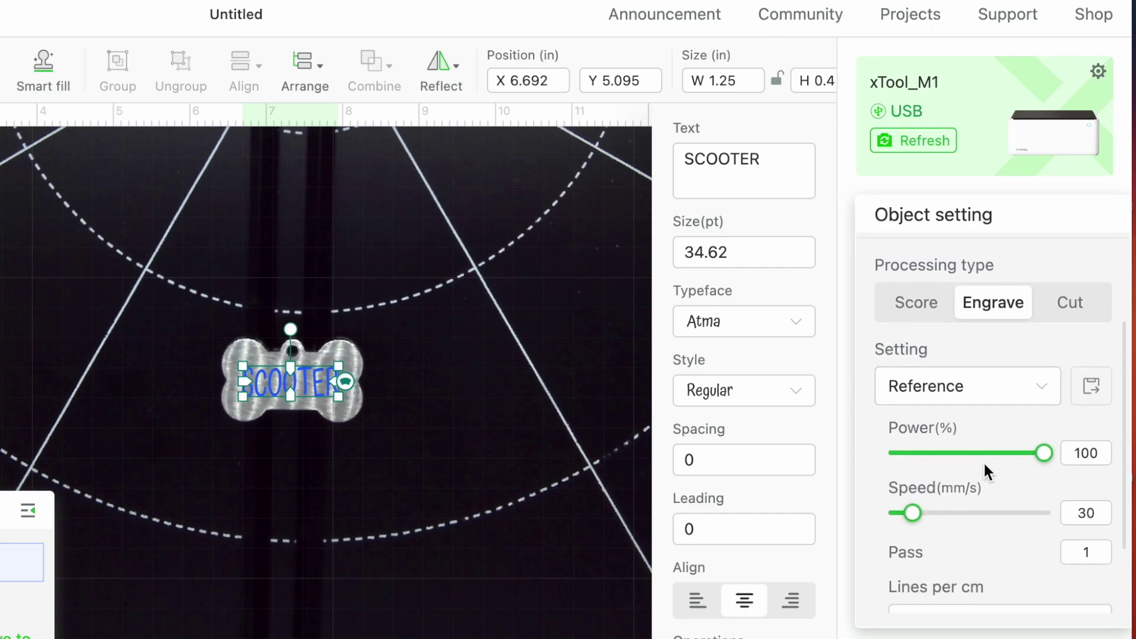
left_click(1045, 390)
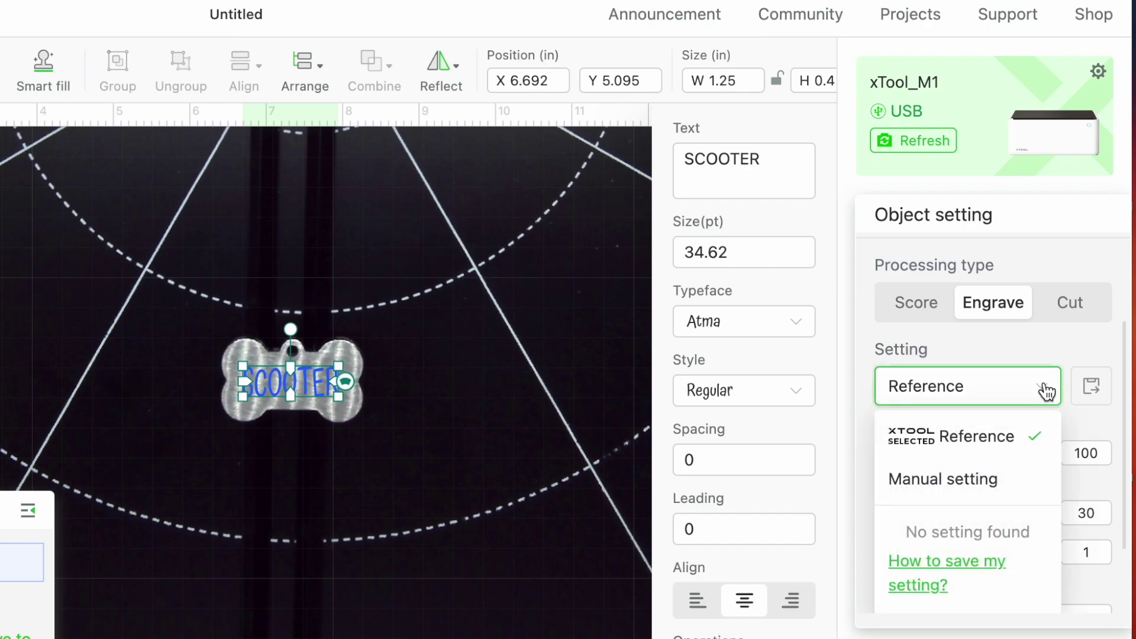
left_click(990, 438)
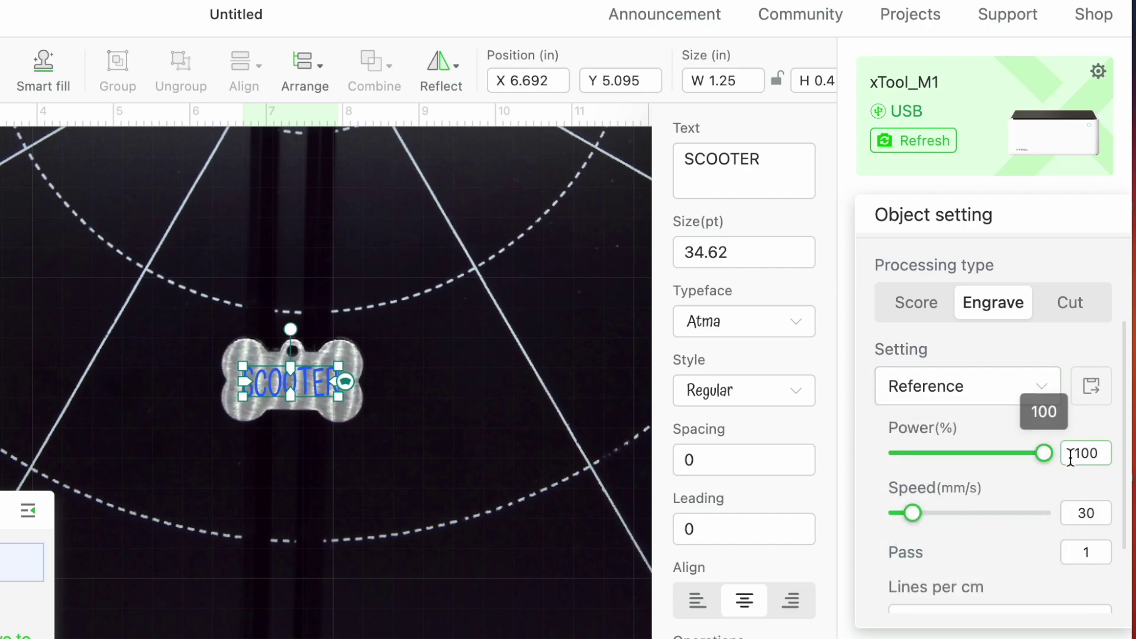
left_click(1097, 450)
left_click(1105, 515)
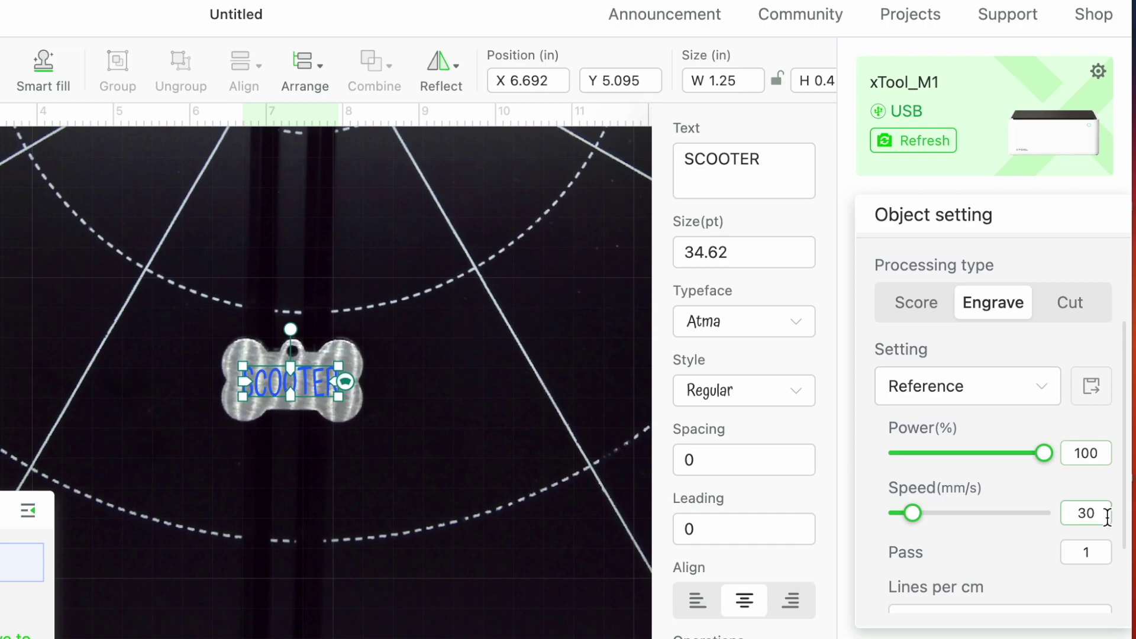
left_click(989, 443)
left_click(975, 462)
scroll(976, 463, "down", 4)
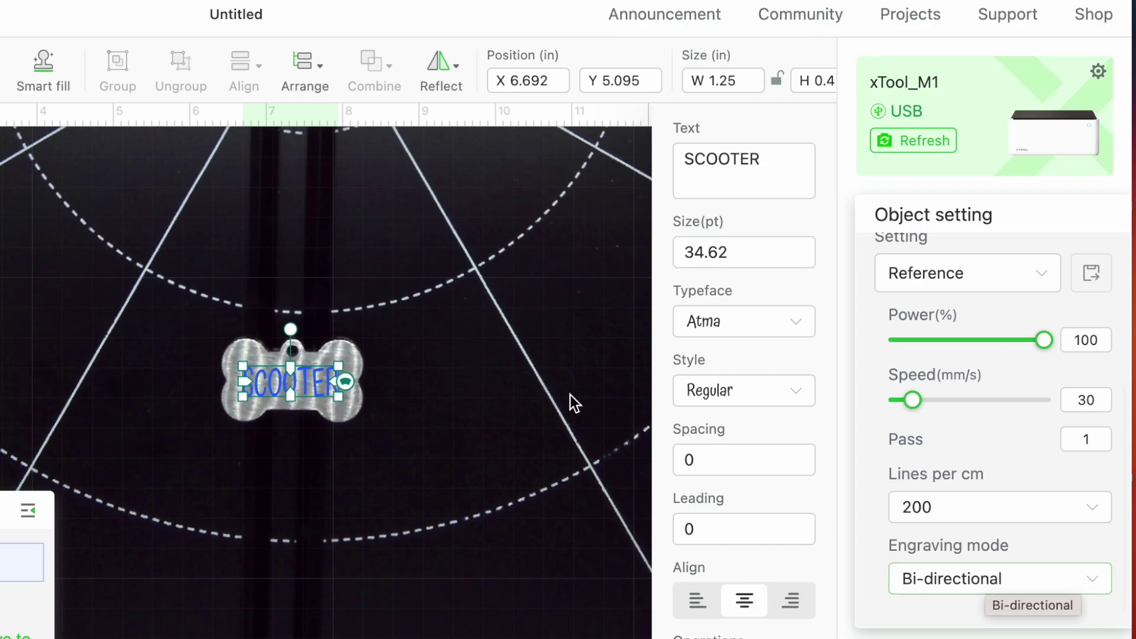
- Auto-measure the tag at 0.141 in with Triangular prism raised height, then move SCOOTER higher
left_click(419, 429)
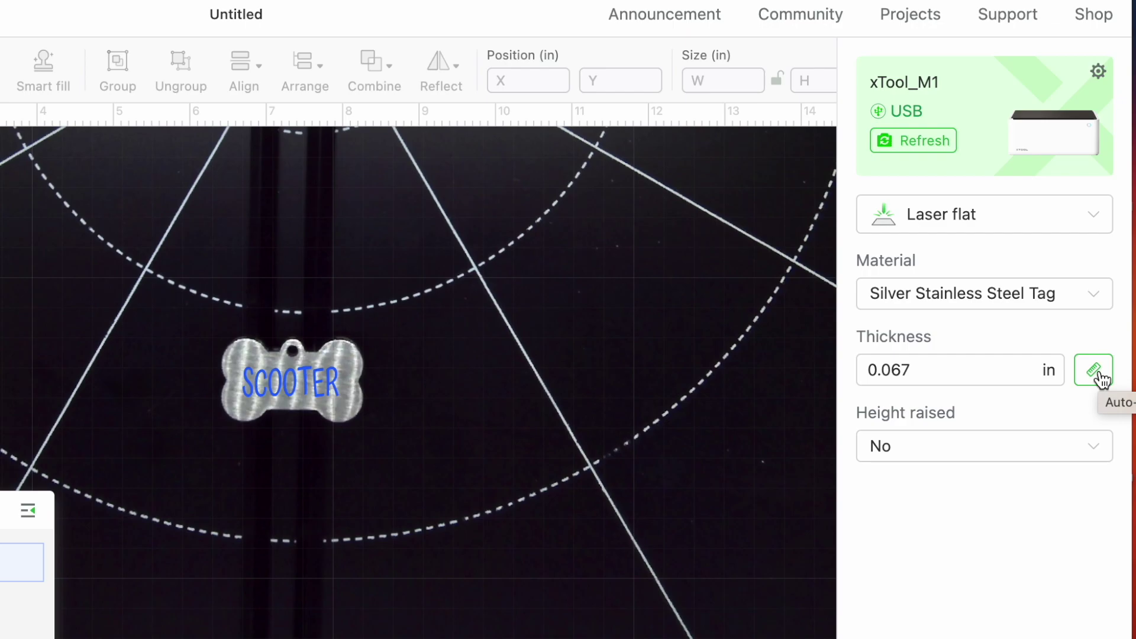
left_click(1102, 380)
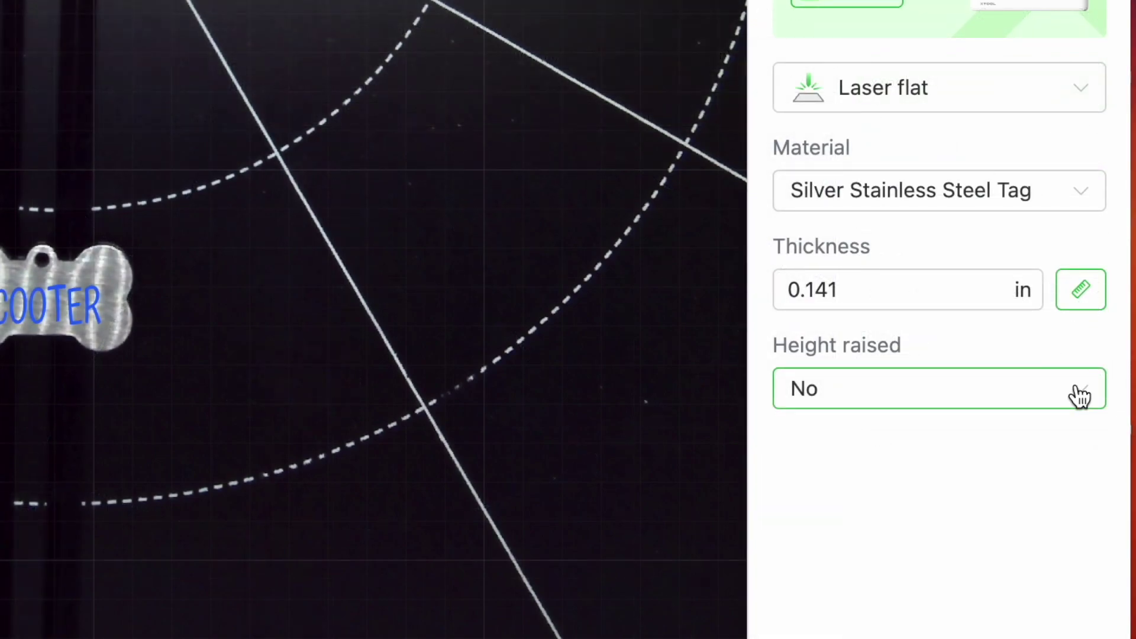
left_click(1078, 396)
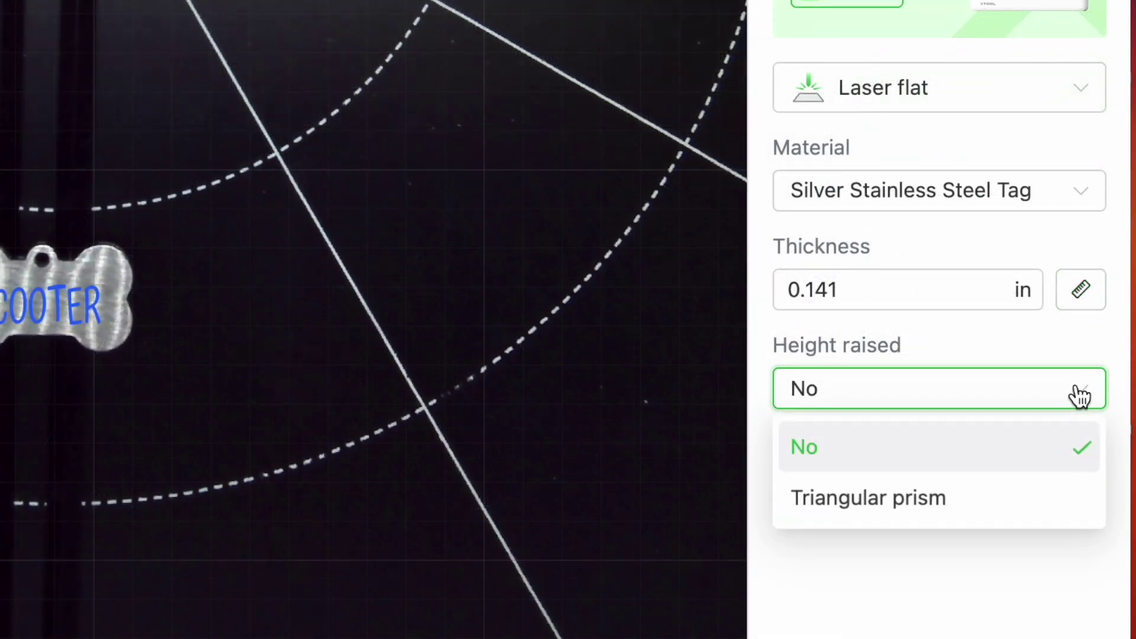
left_click(945, 507)
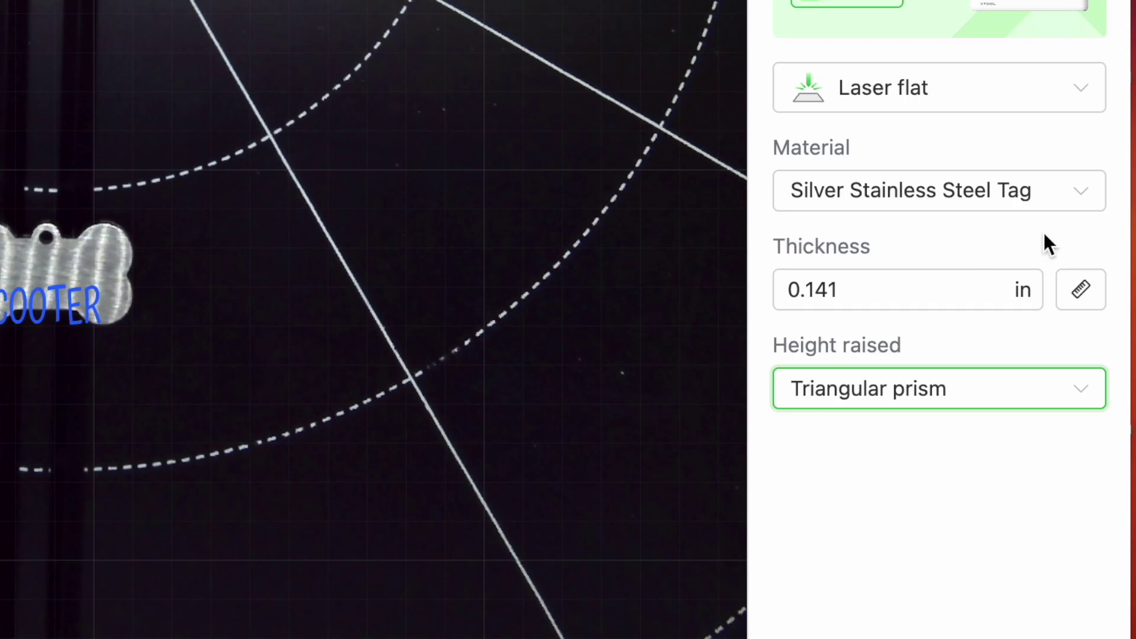
left_click(1084, 291)
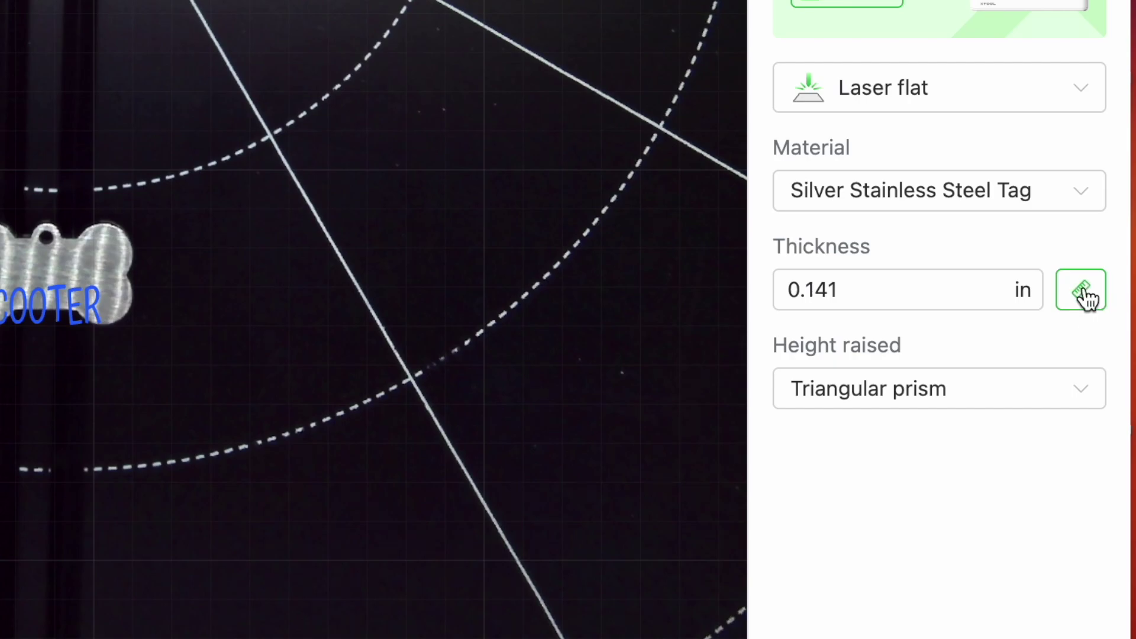
left_click(75, 312)
left_click_drag(75, 312, 80, 284)
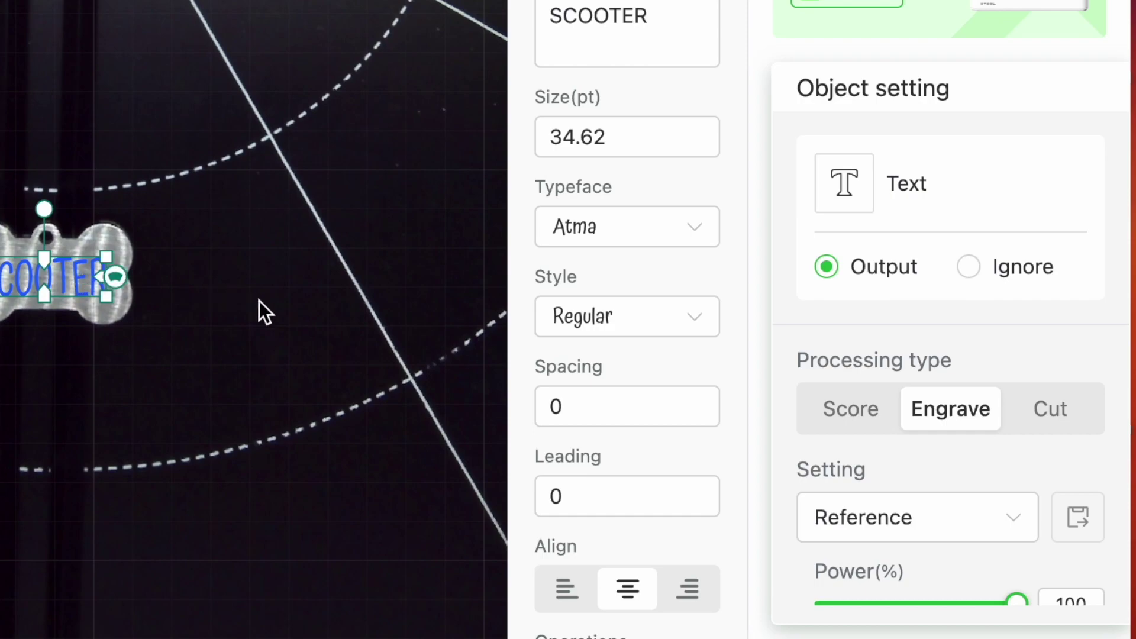
left_click(276, 317)
left_click(801, 304)
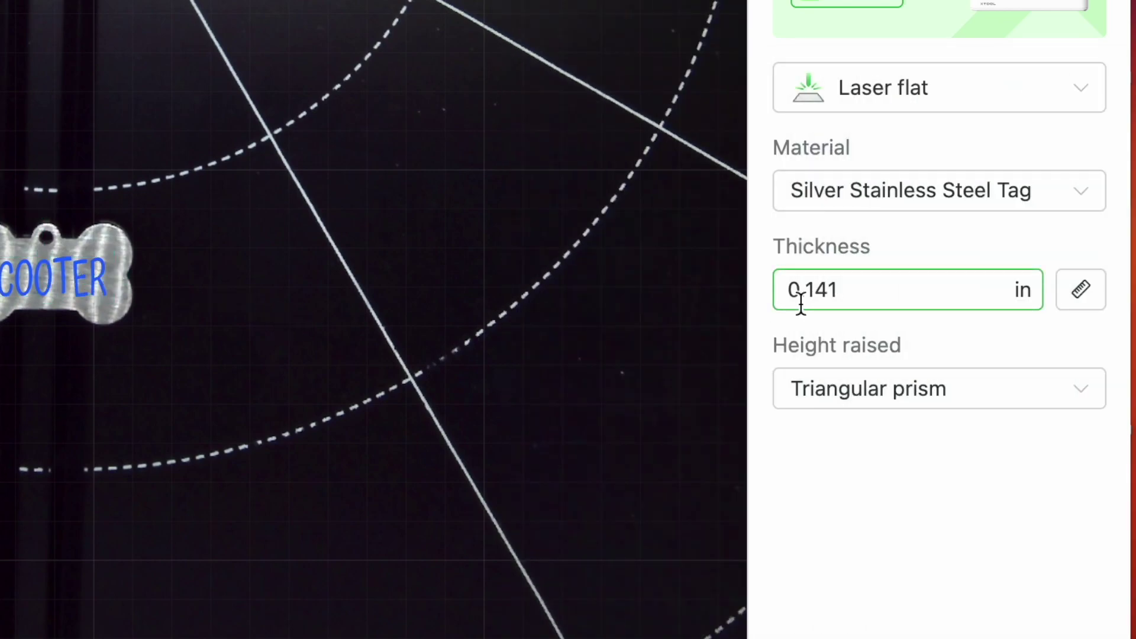
left_click(886, 92)
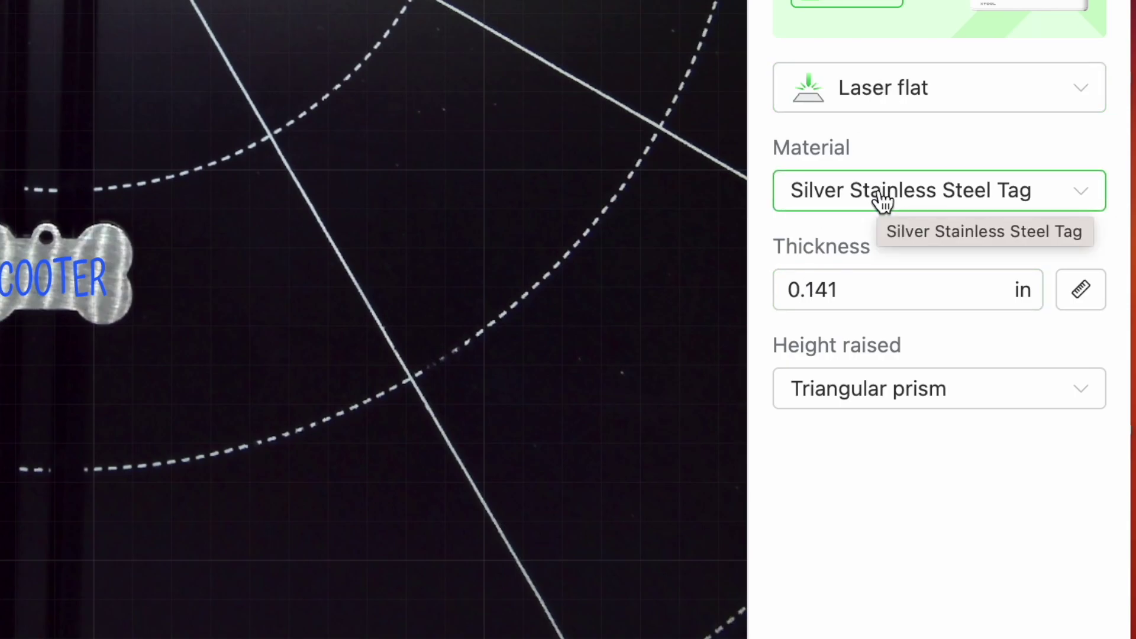
left_click(1081, 288)
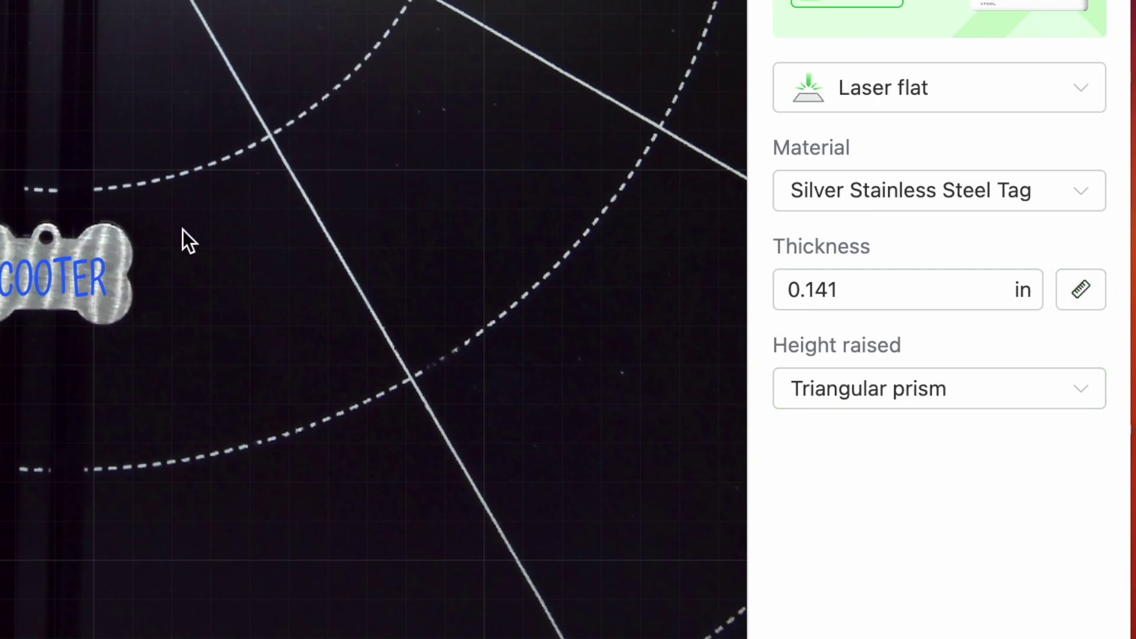
left_click(62, 275)
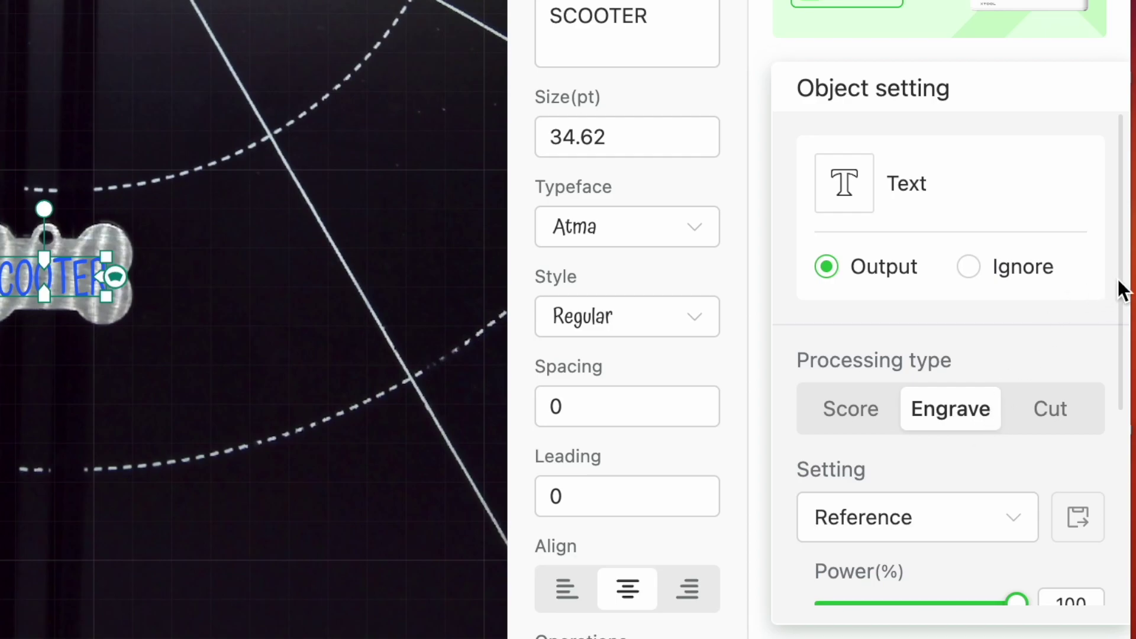
left_click_drag(1125, 296, 1132, 524)
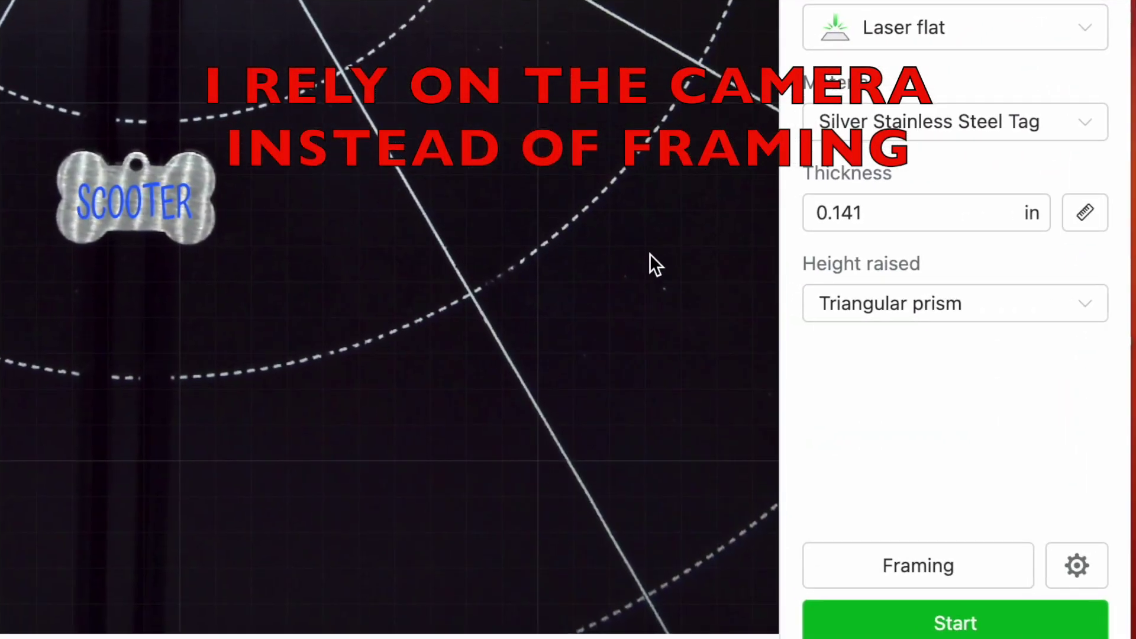
left_click(862, 212)
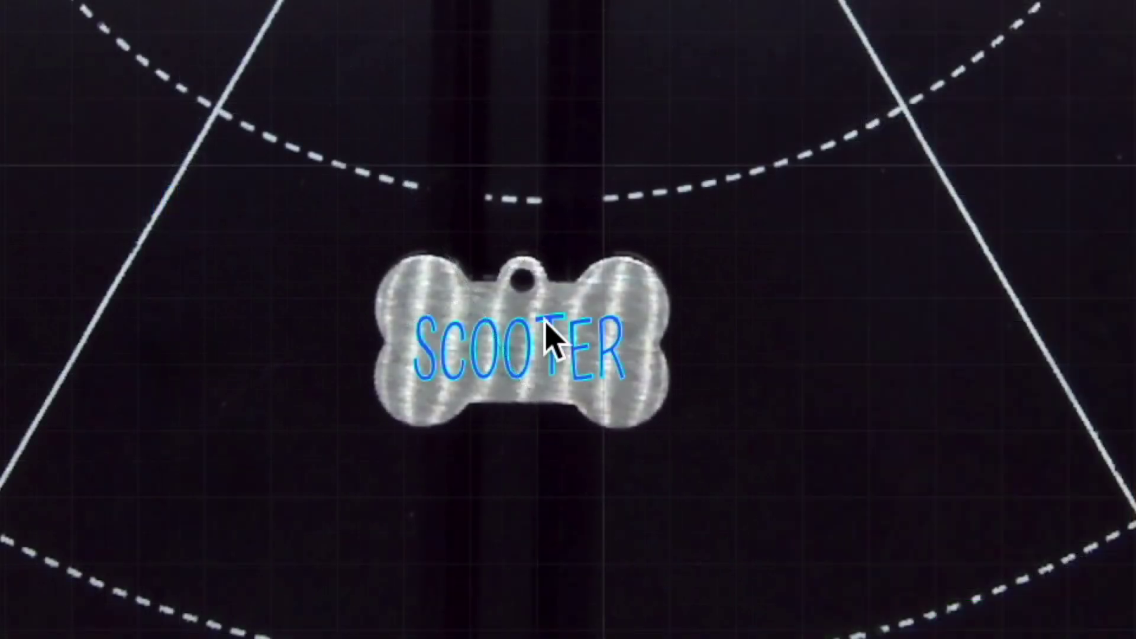
left_click(563, 351)
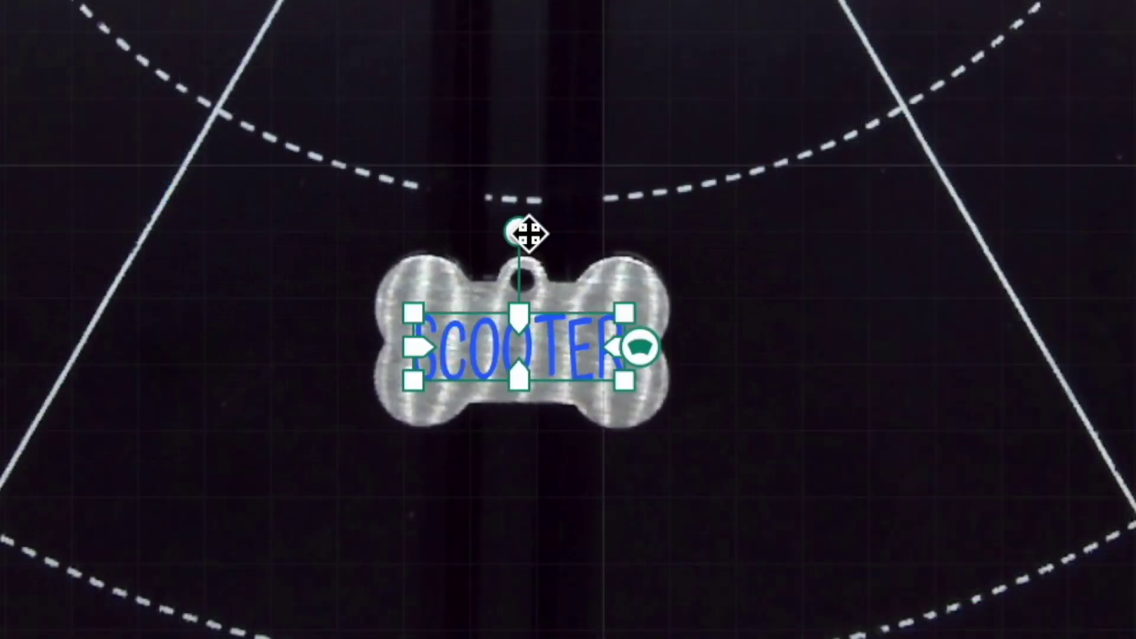
left_click_drag(529, 234, 525, 228)
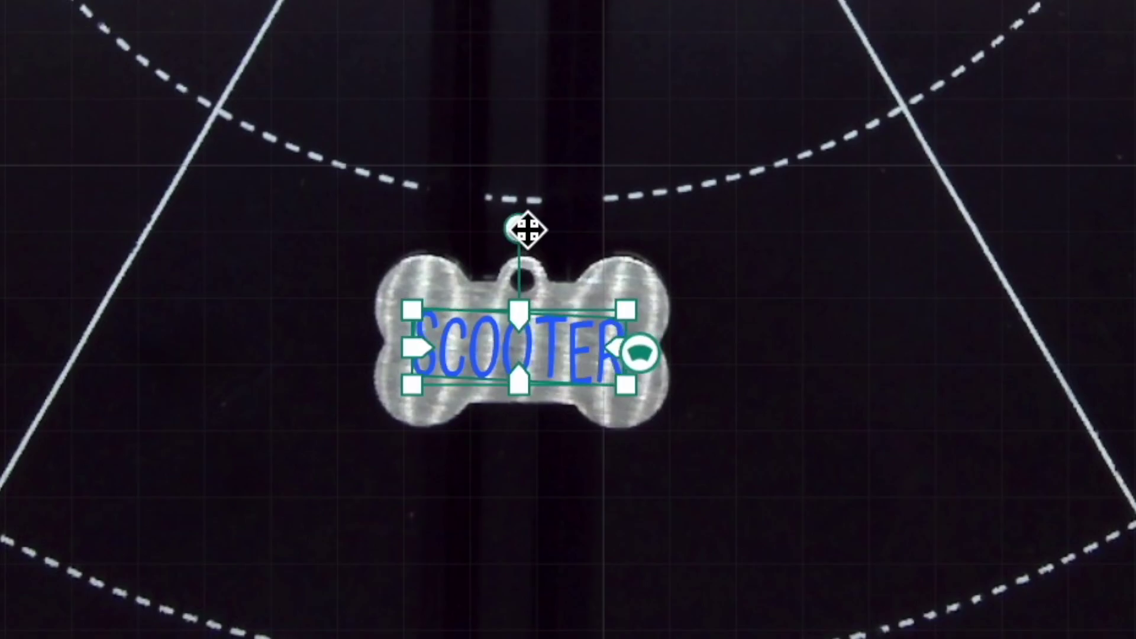
left_click(788, 416)
left_click(590, 366)
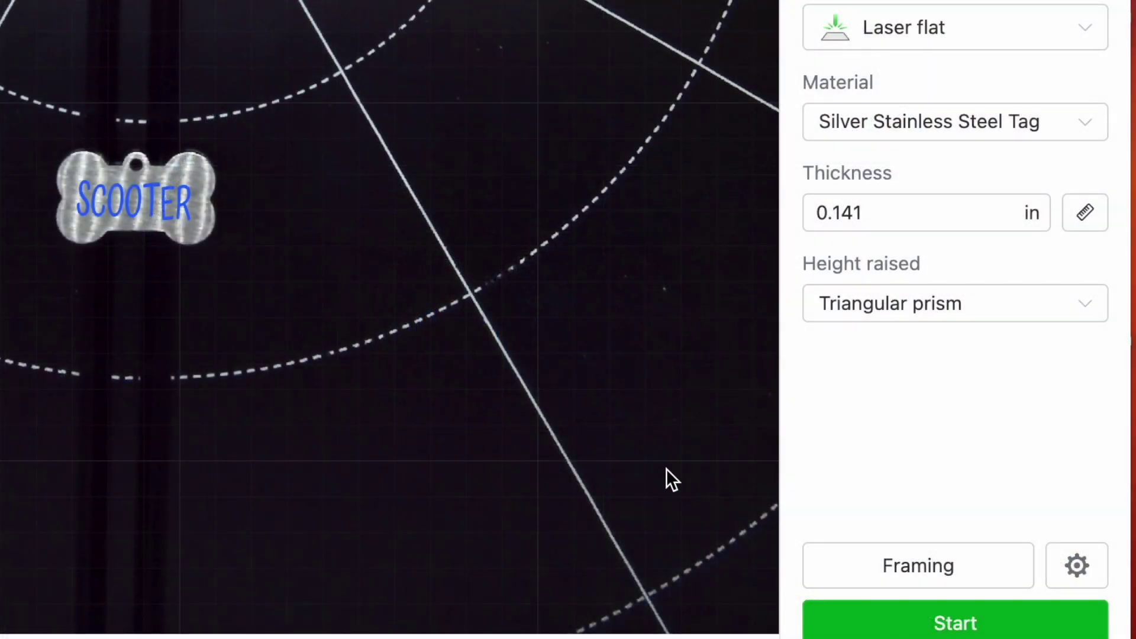
- Preview the SCOOTER engraving job and send the file to the laser
left_click(971, 623)
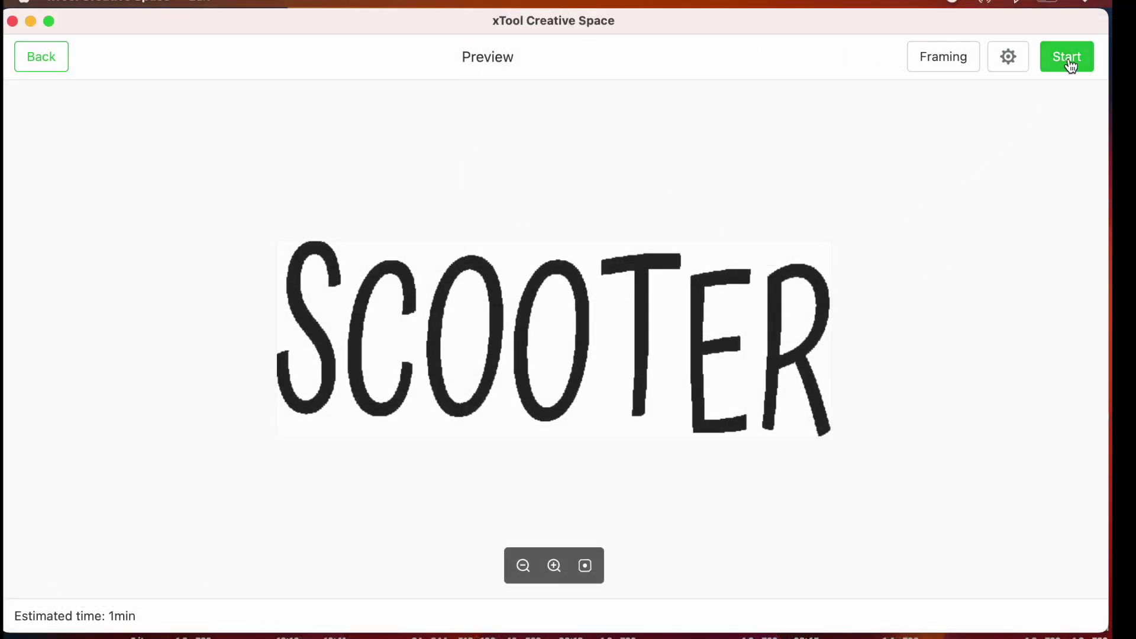
left_click(1072, 67)
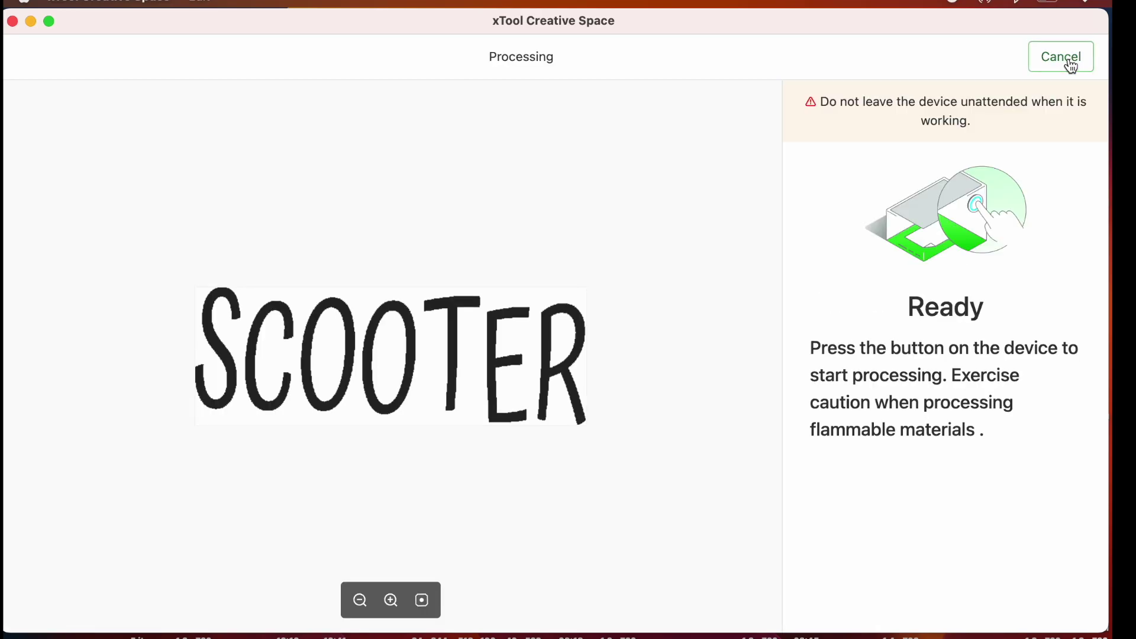